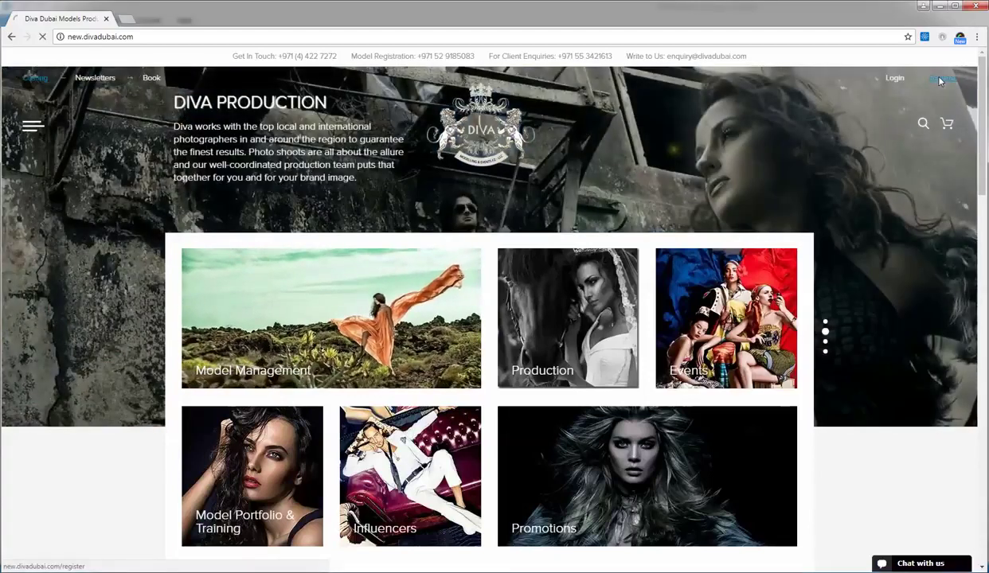
- Open the Diva Dubai model Registration page from the Register link in the header
click(941, 80)
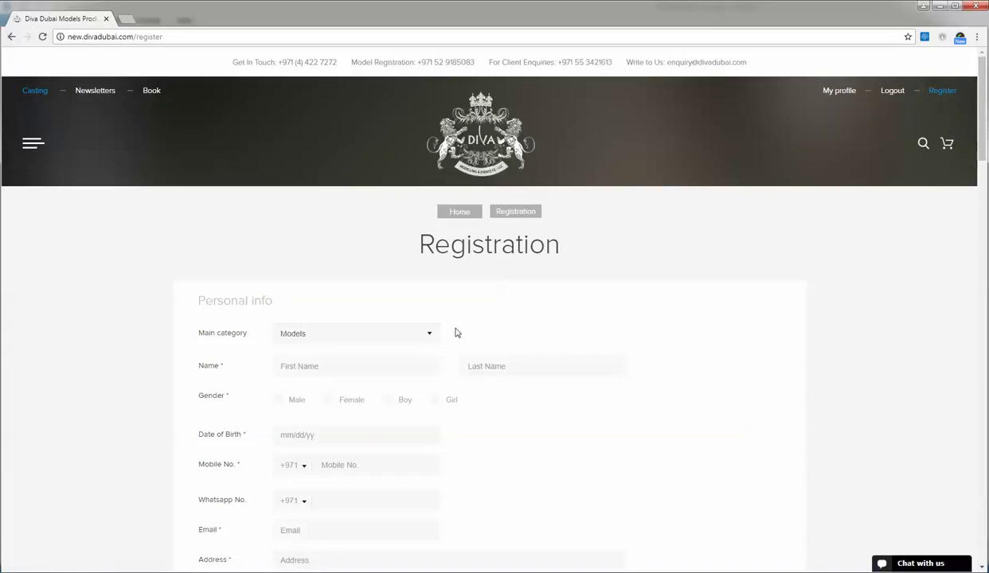
scroll(457, 333, down, 2)
click(434, 175)
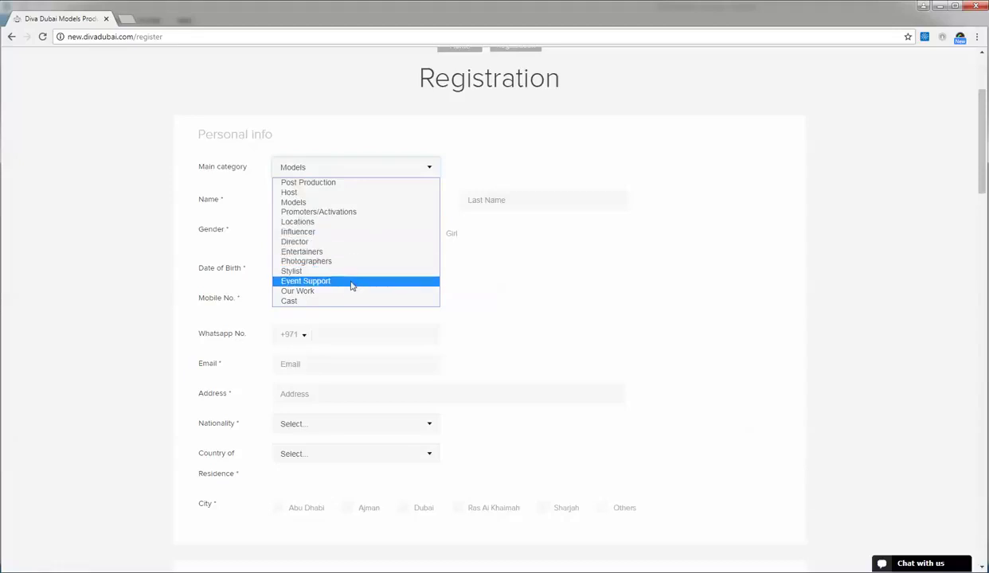
click(539, 270)
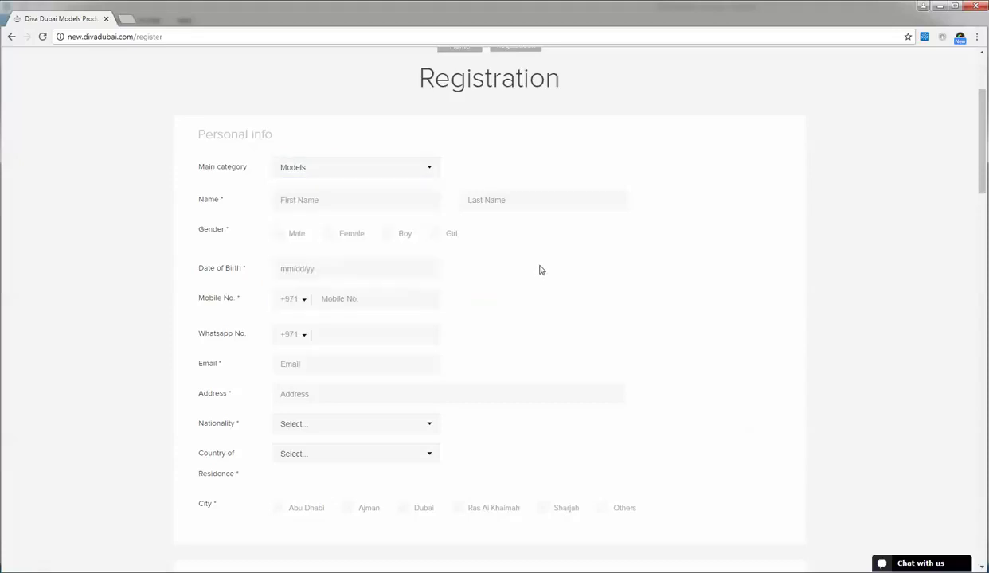
click(430, 169)
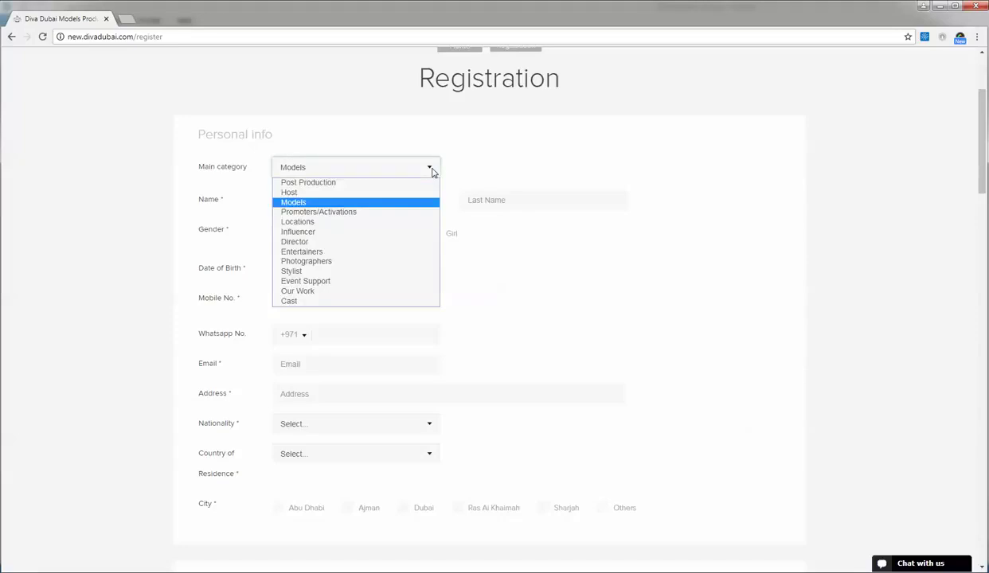
click(360, 203)
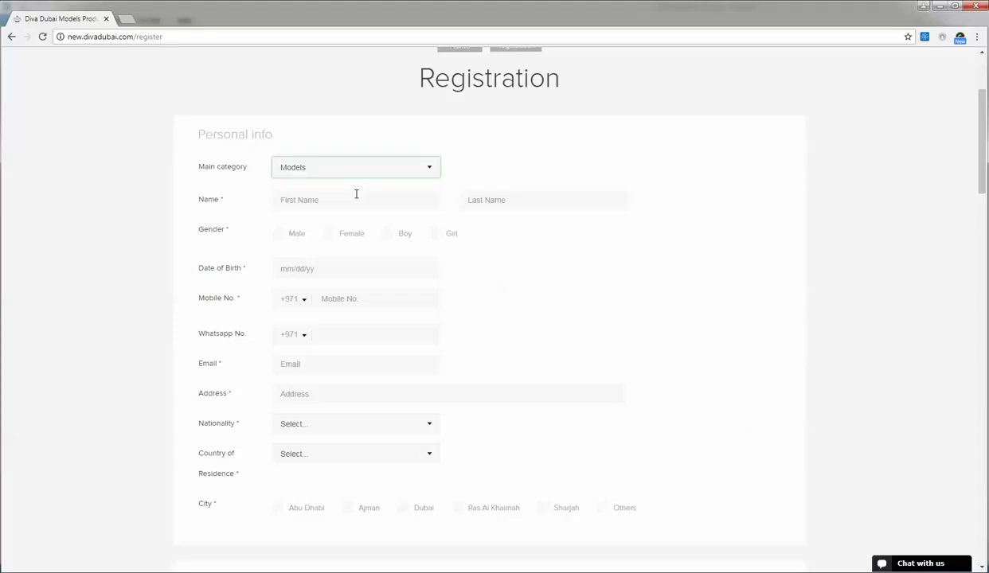
scroll(611, 279, down, 15)
scroll(611, 279, down, 3)
scroll(611, 279, up, 15)
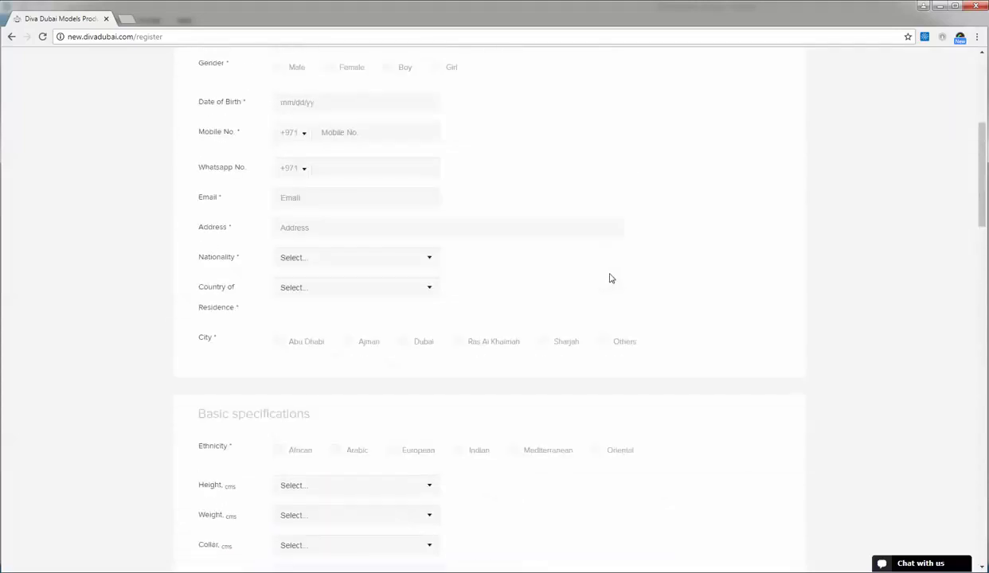
scroll(611, 278, up, 3)
click(345, 259)
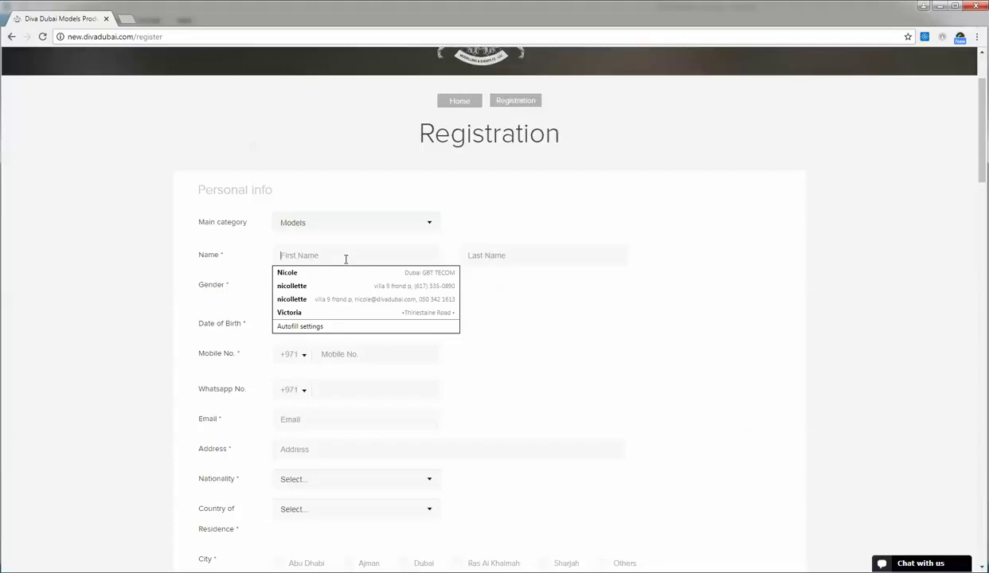
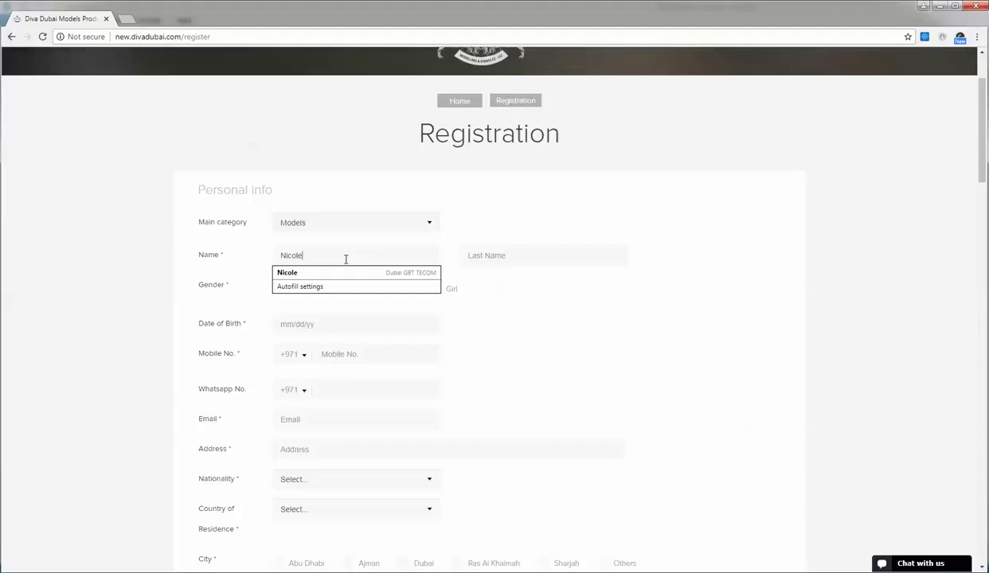
- Enter the model's first and last name and set gender to Female
click(468, 256)
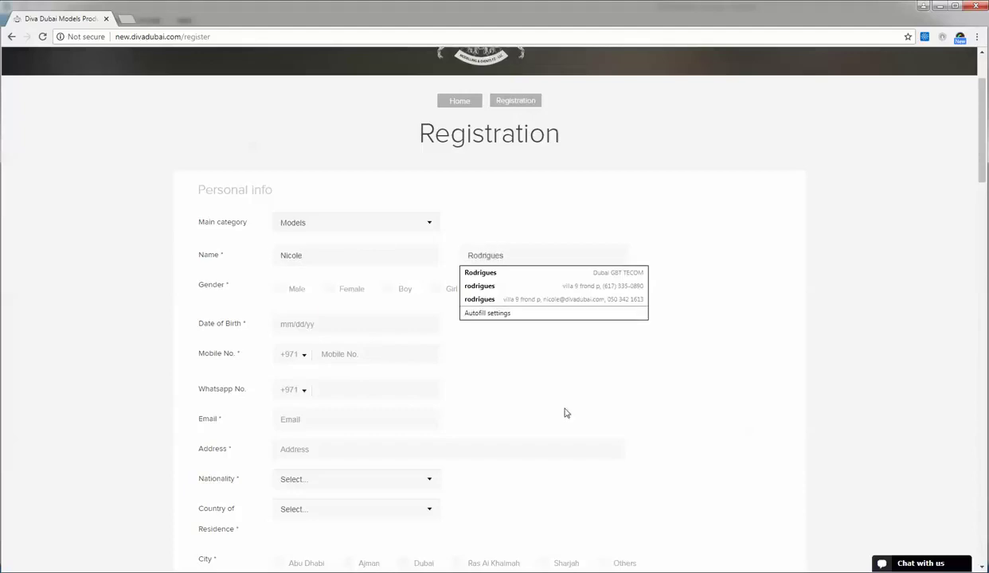
click(561, 412)
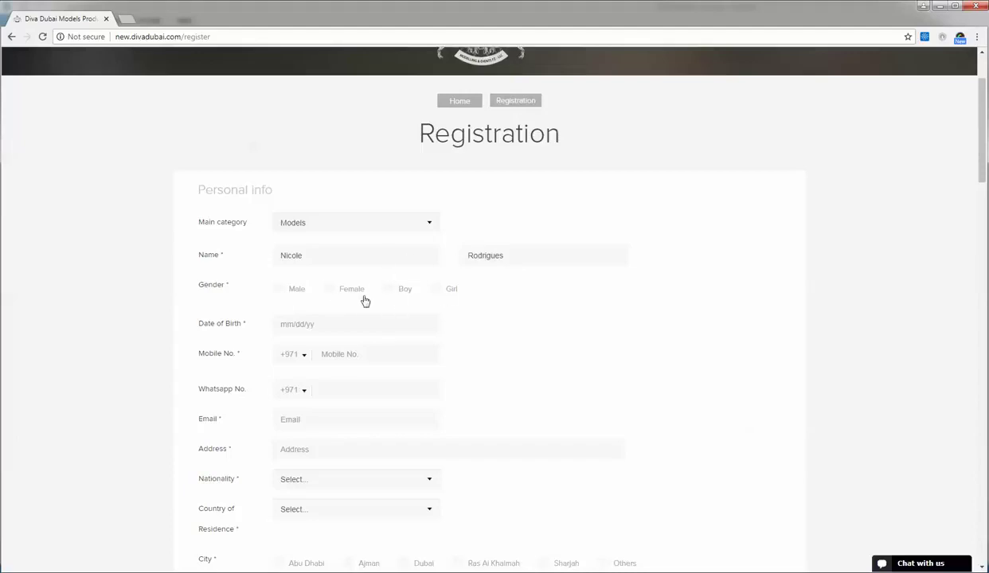
click(327, 289)
- Set the date of birth to 14 March 1985 with the calendar picker
click(301, 323)
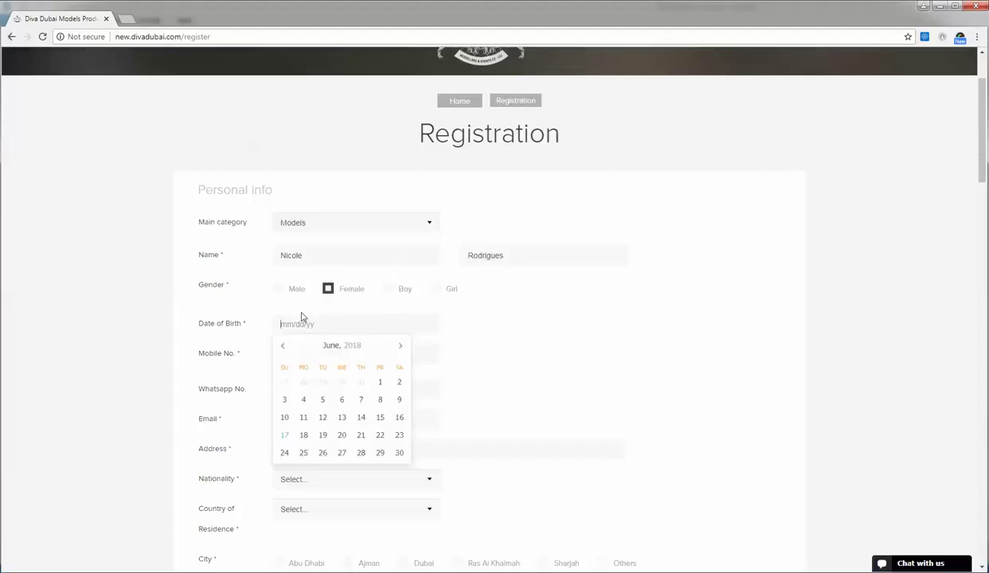
click(353, 347)
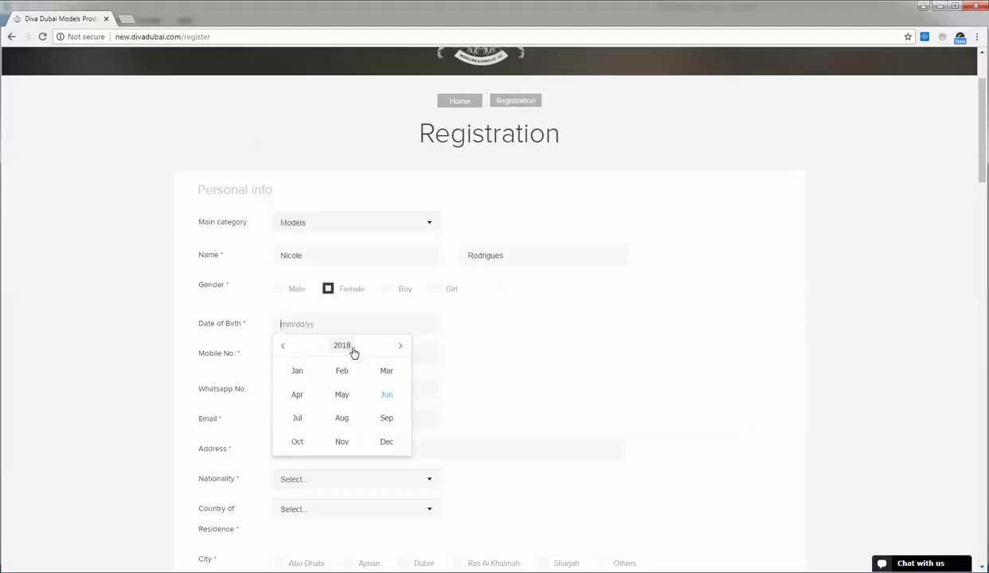
click(381, 372)
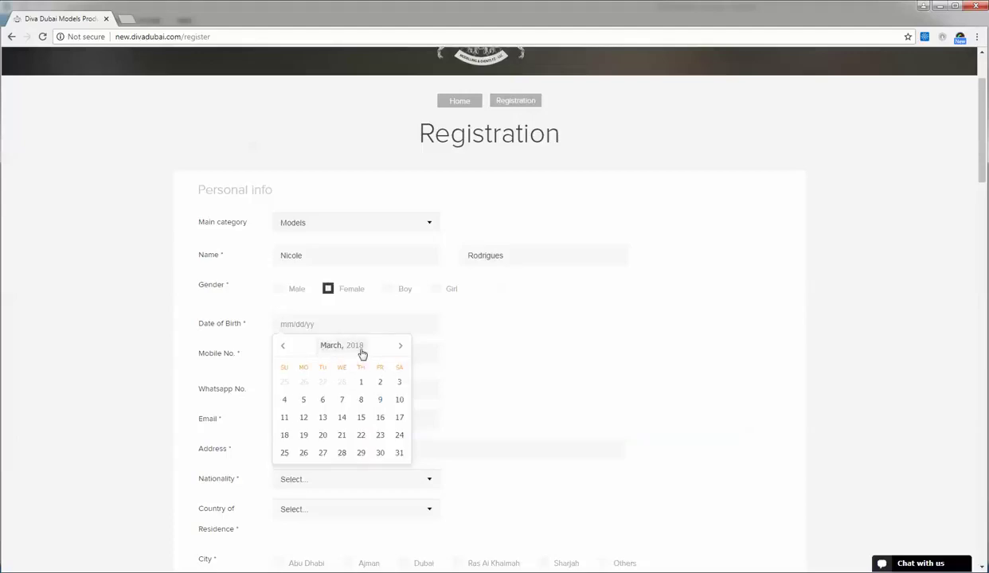
click(355, 347)
click(284, 348)
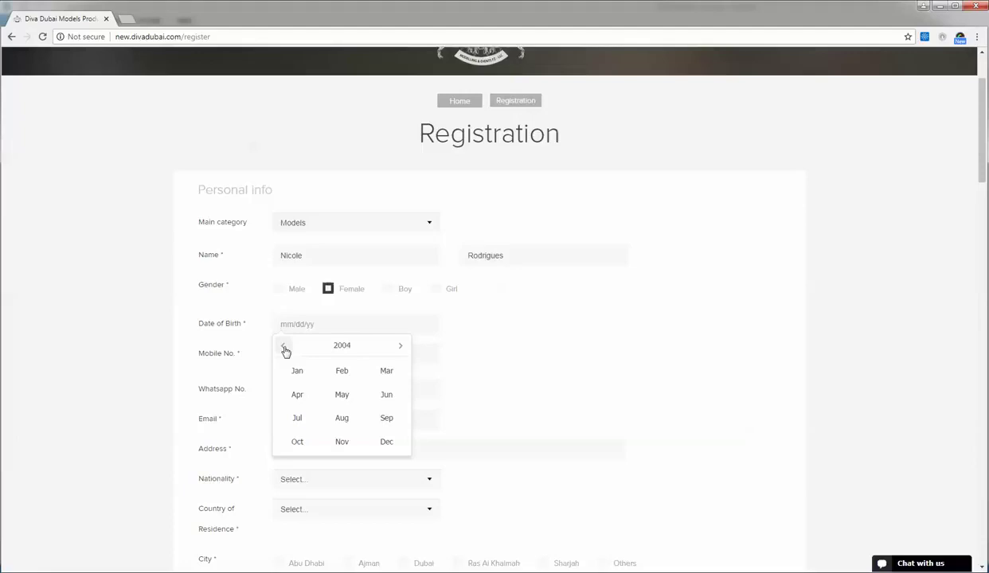
triple_click(284, 349)
click(485, 339)
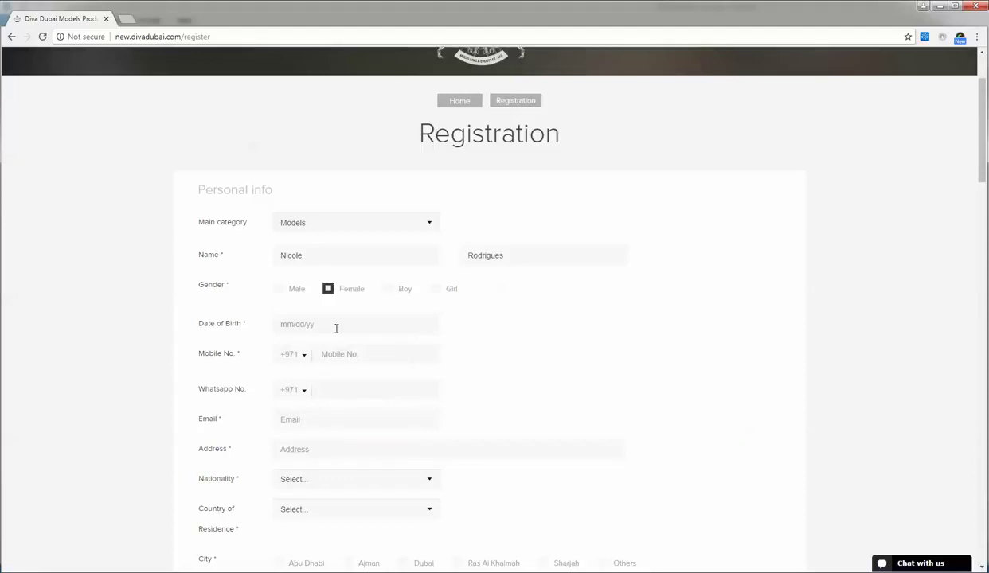
click(336, 328)
click(384, 372)
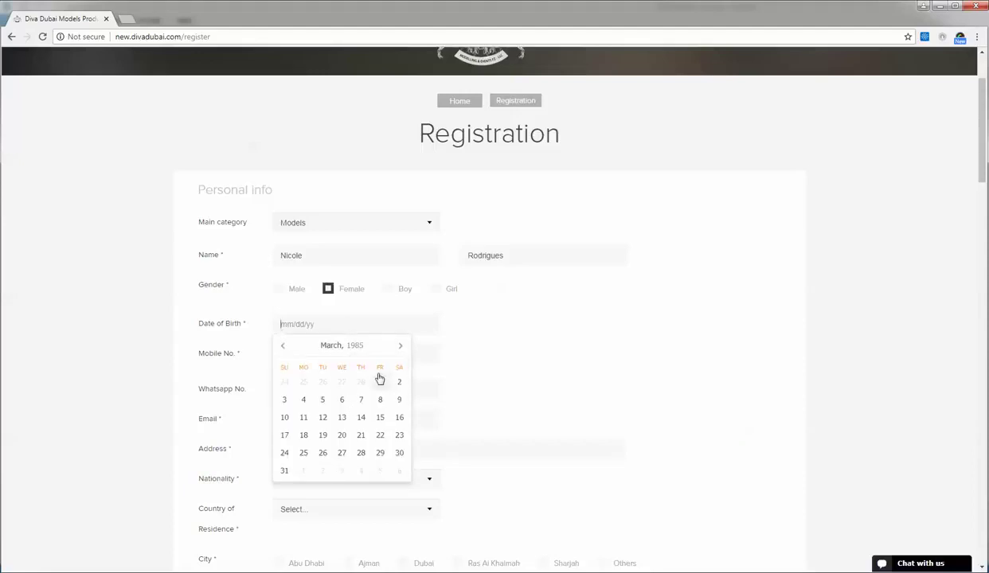
click(361, 417)
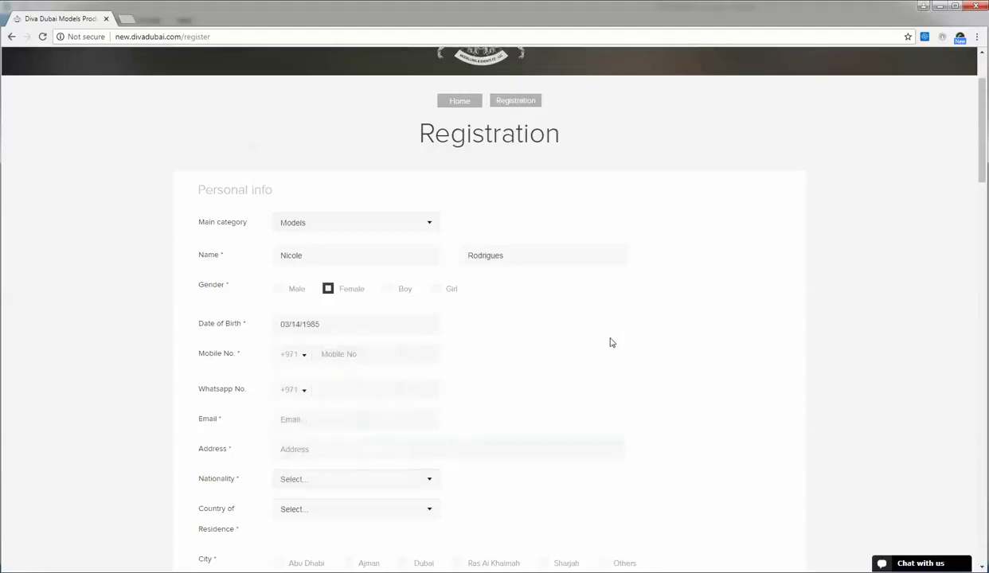
- Enter the model's mobile and WhatsApp numbers, keeping the +971 country code
click(321, 356)
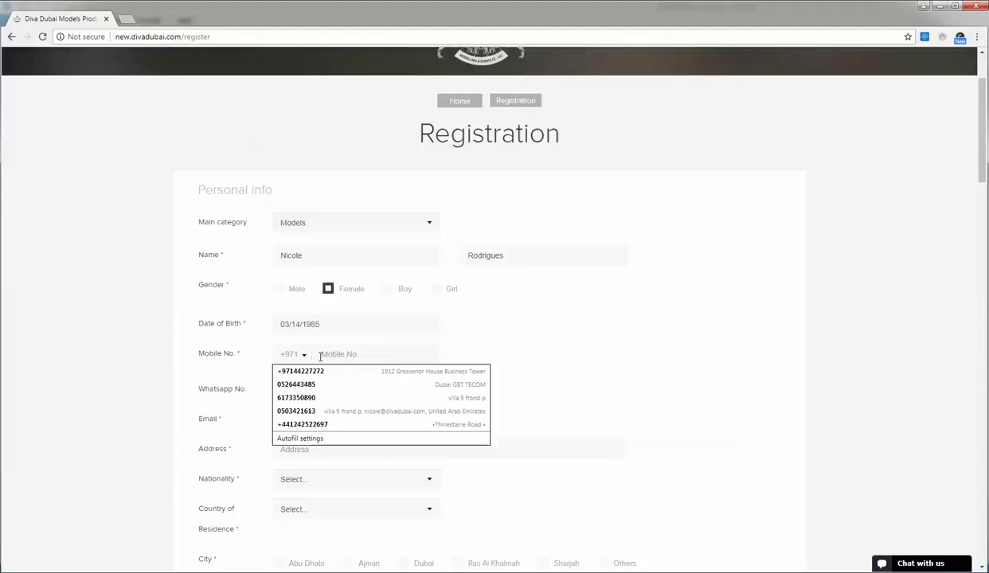
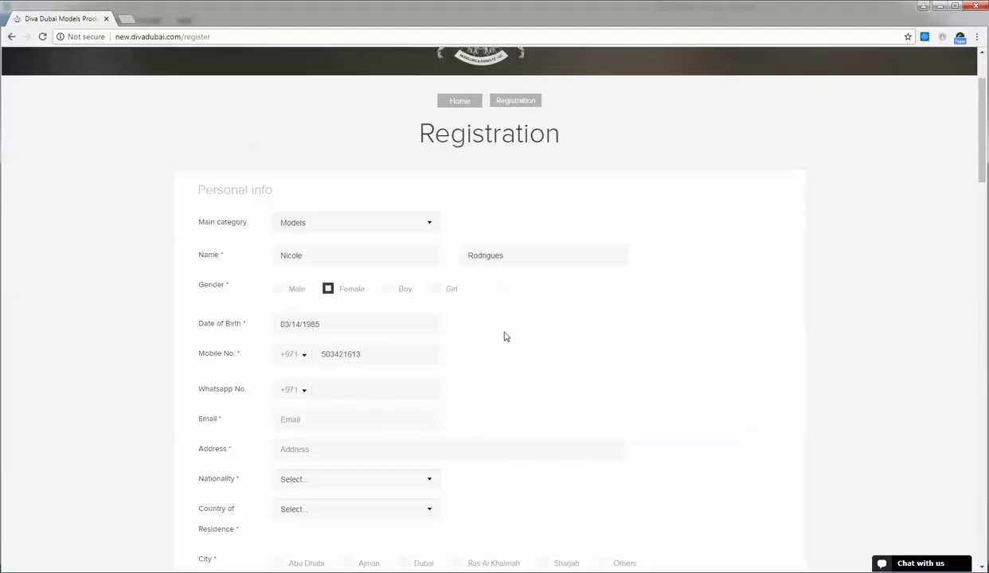
click(323, 390)
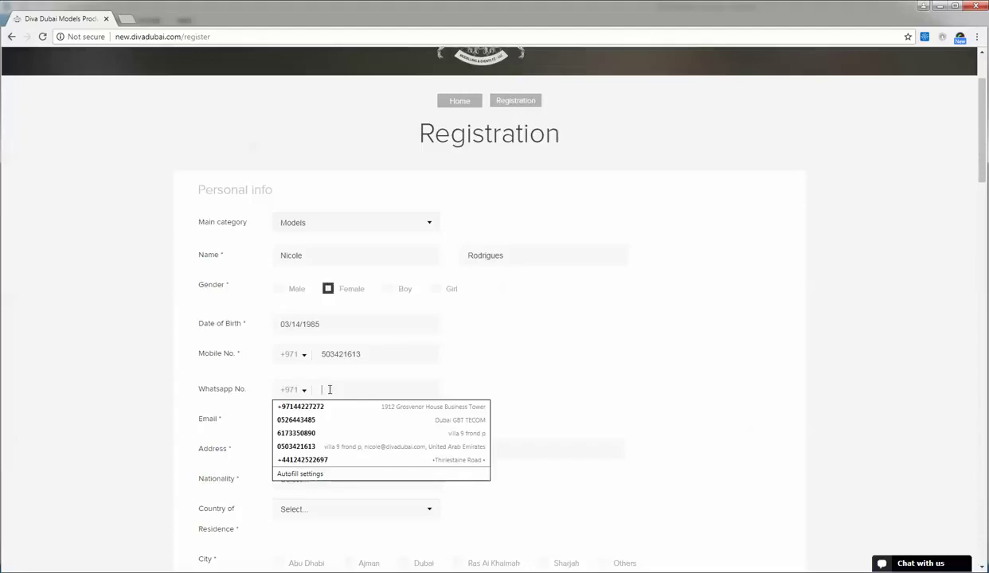
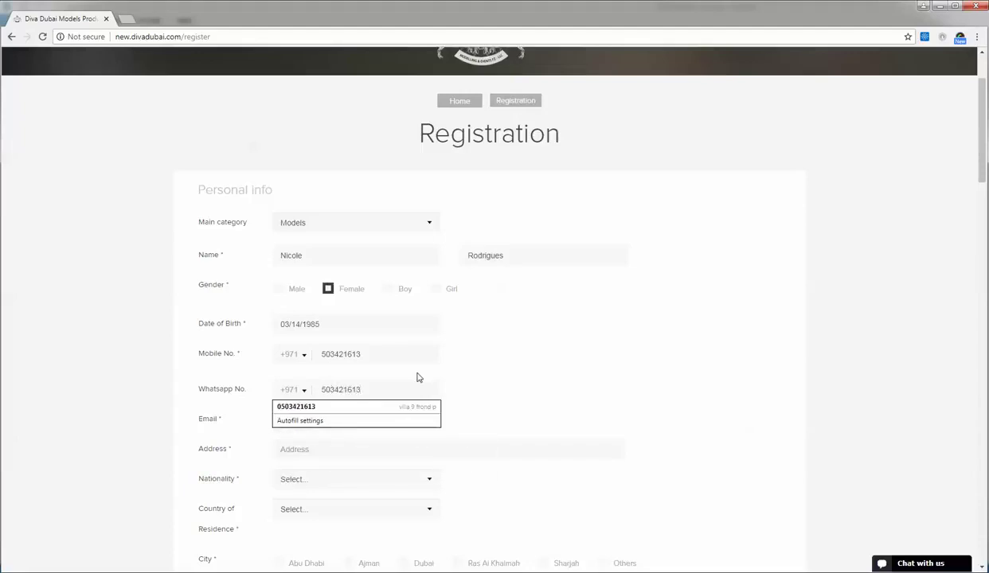
scroll(503, 375, down, 2)
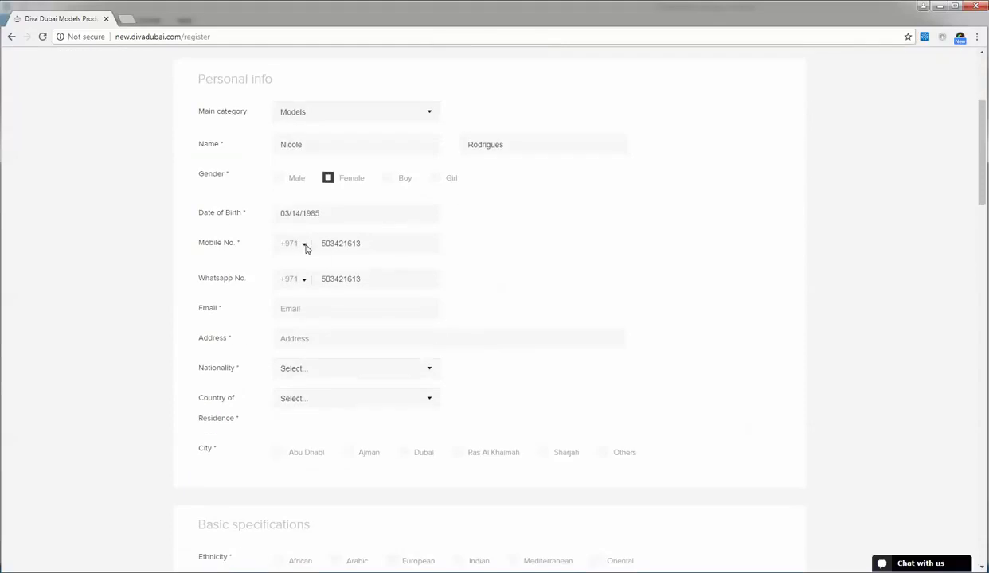
click(305, 248)
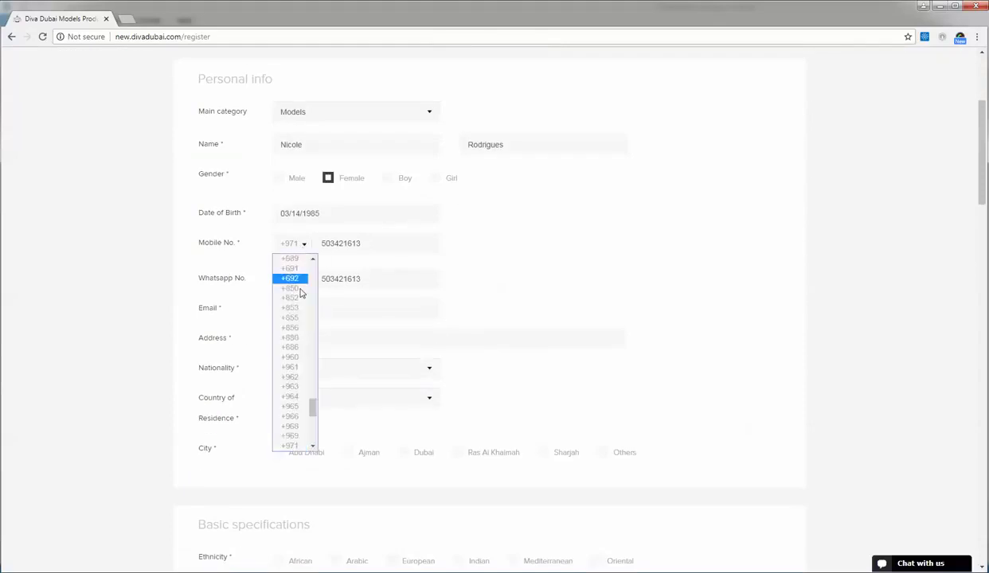
click(474, 251)
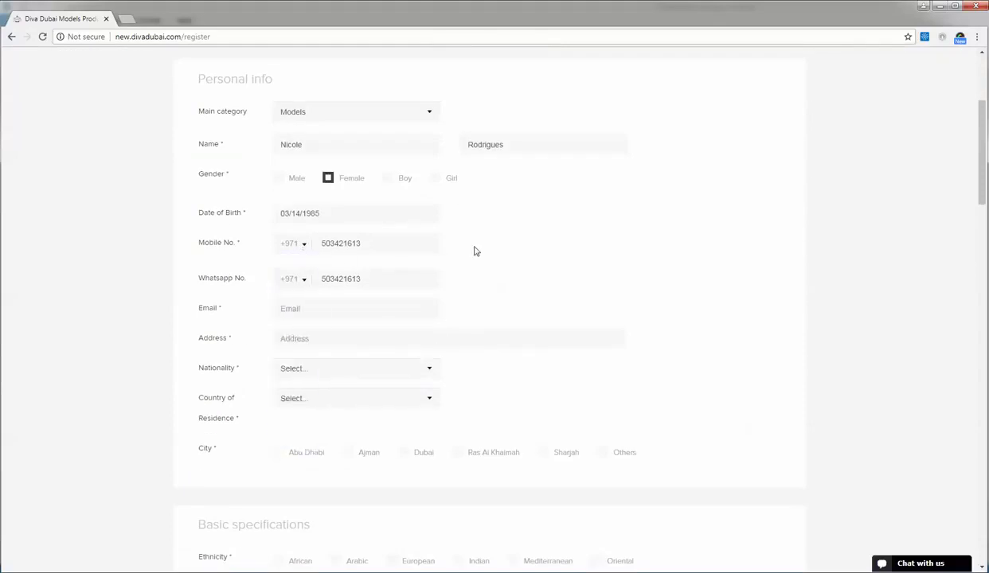
click(308, 304)
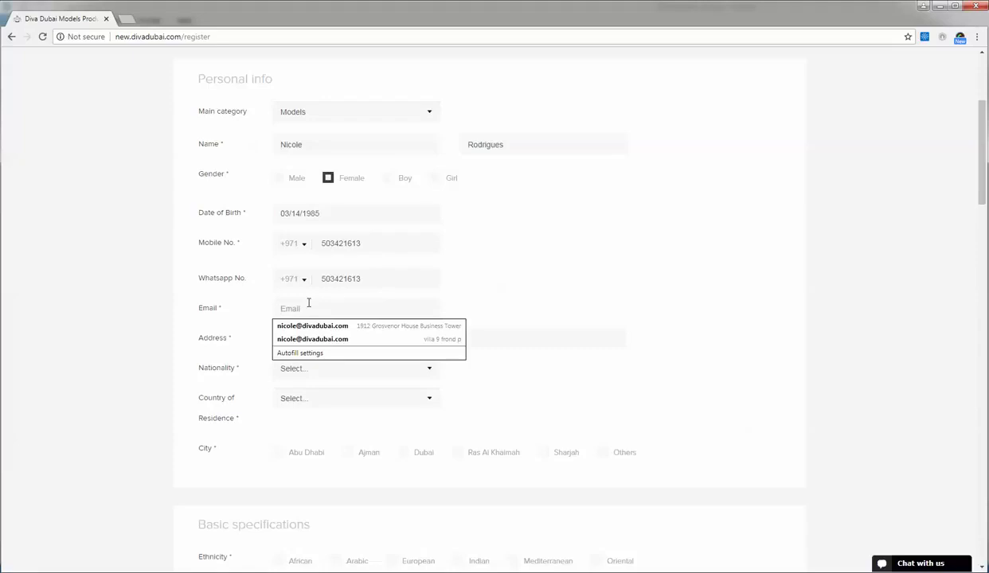
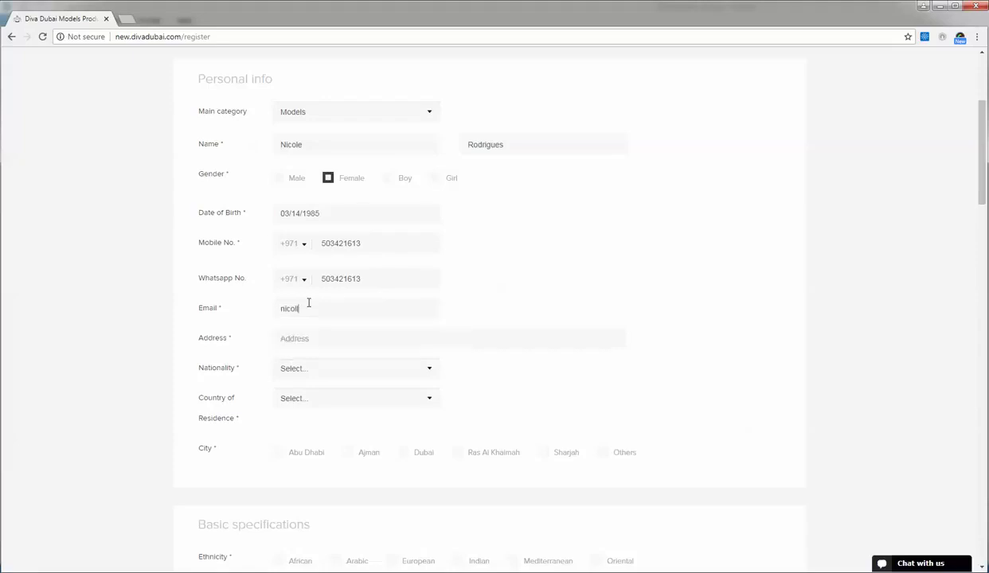
- Enter the model's email and fill the address from a saved autofill suggestion
click(292, 336)
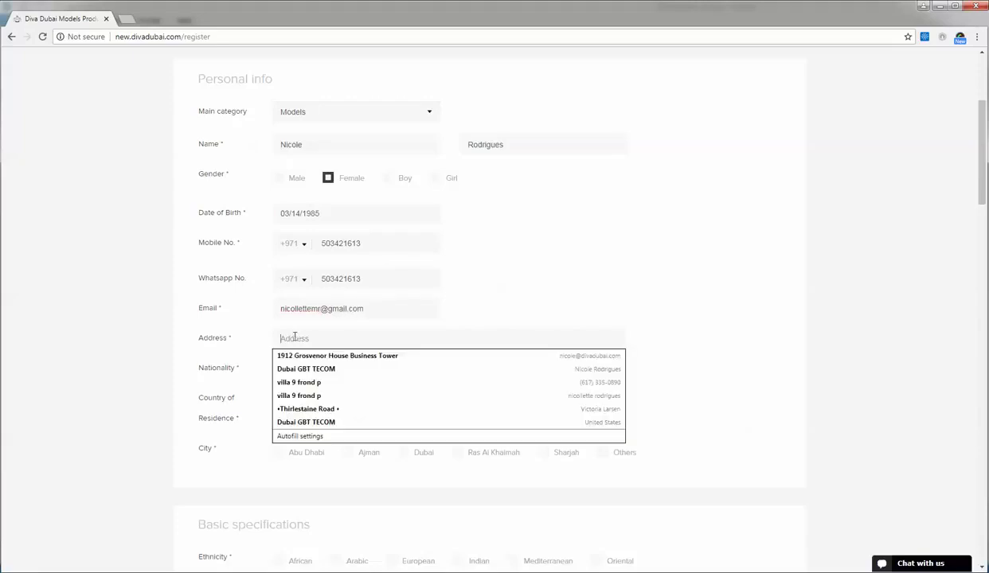
click(299, 382)
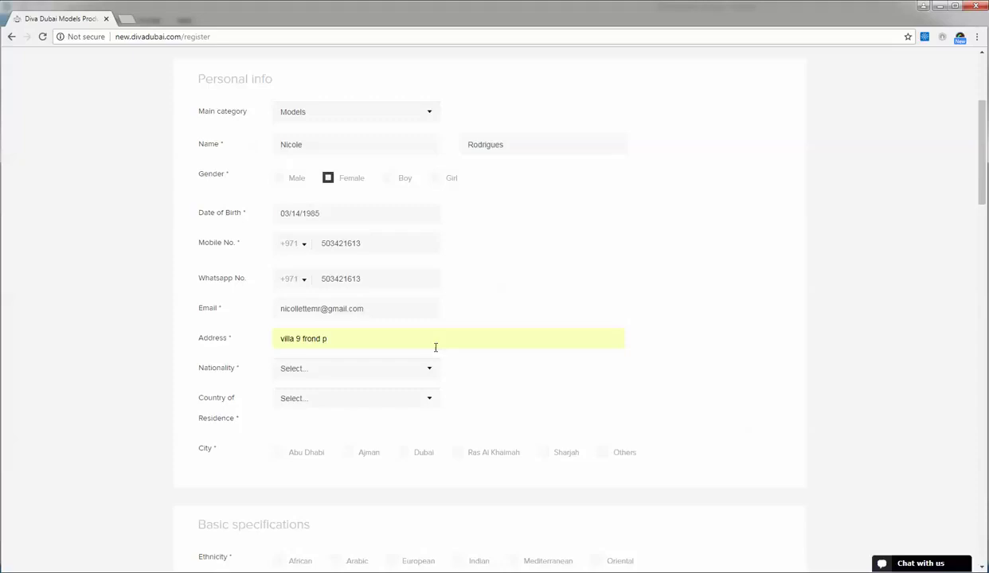
- Set Nationality to Indian and Country of Residence to United Arab Emirates
click(366, 378)
key(i)
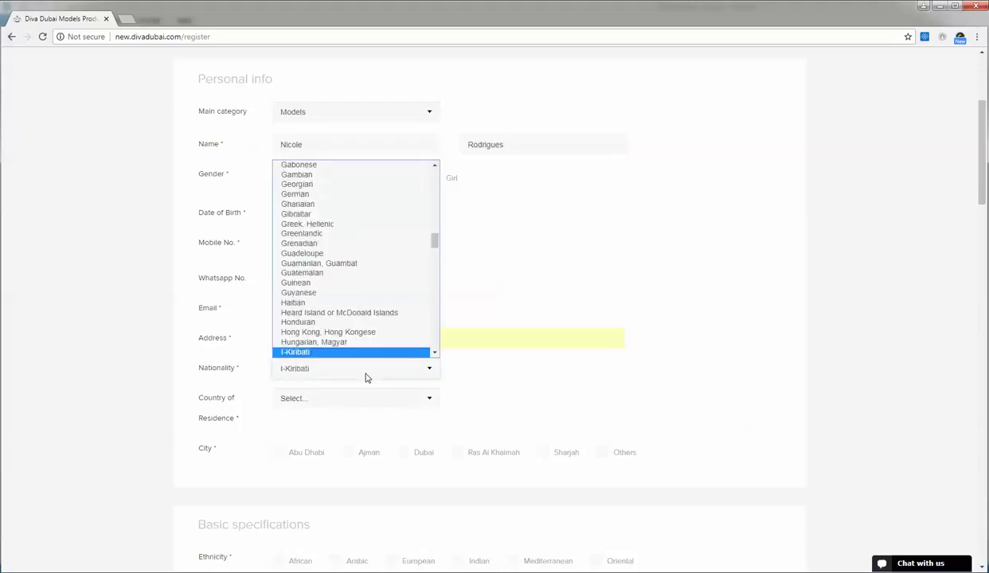
click(433, 352)
click(434, 351)
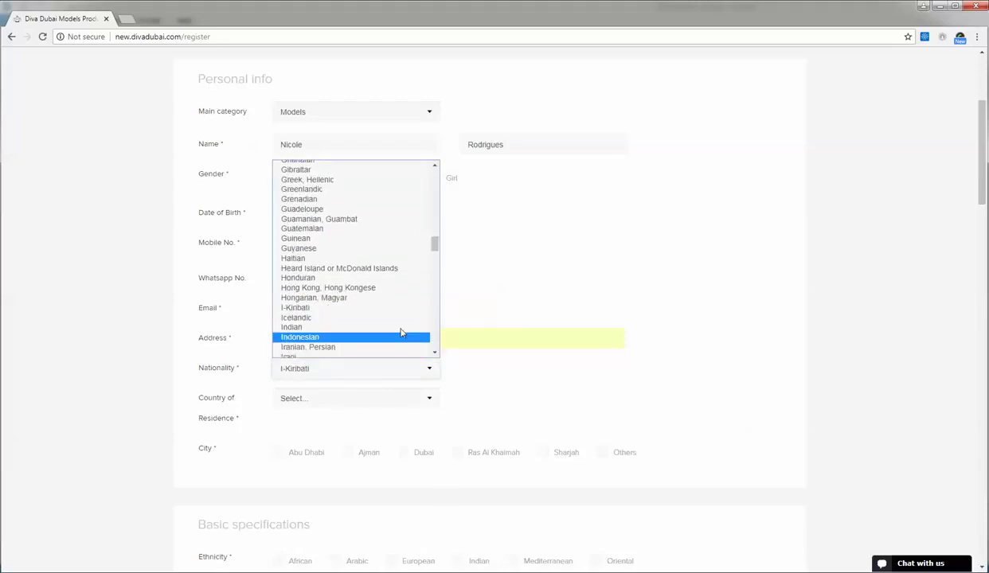
click(388, 328)
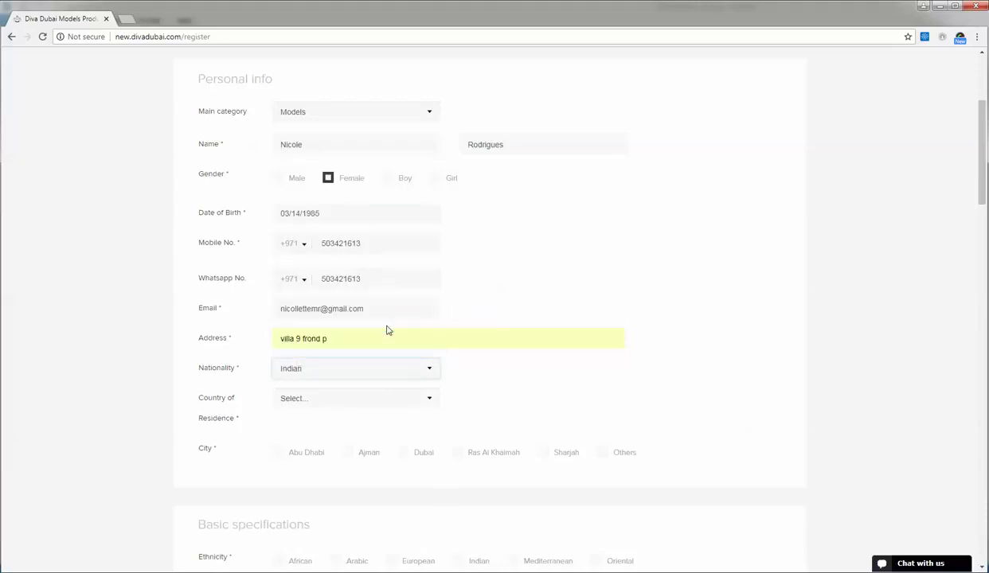
click(376, 400)
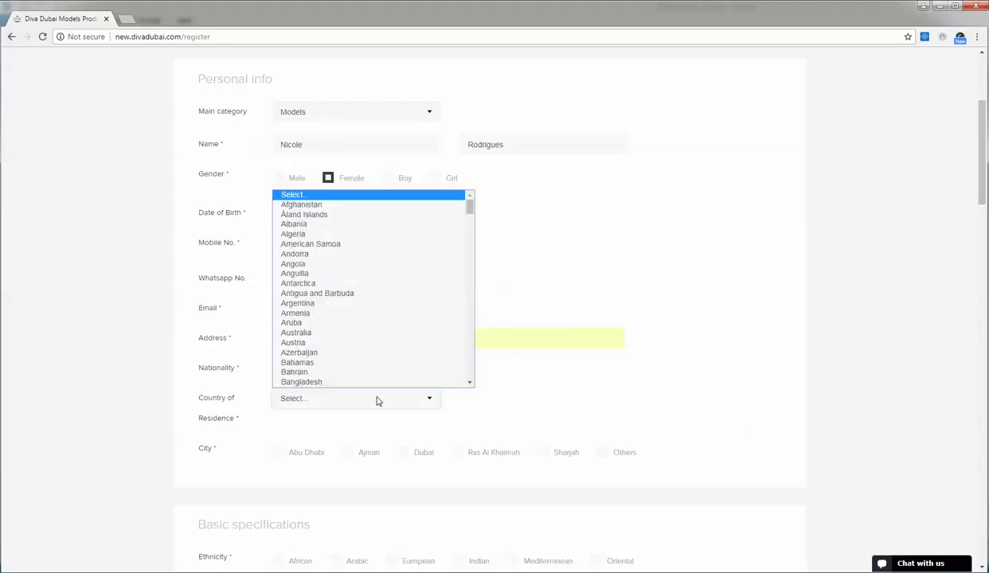
text(un)
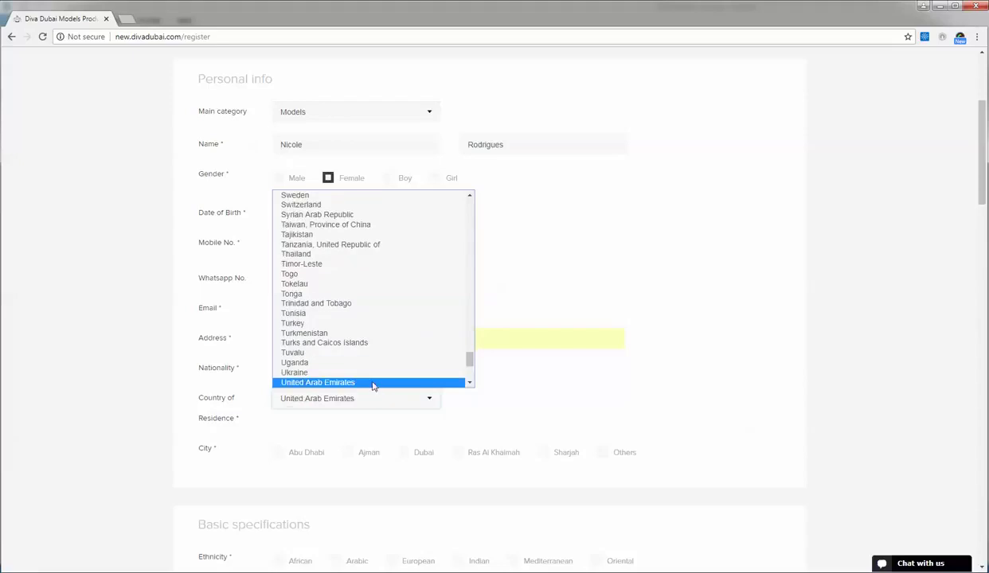
click(365, 383)
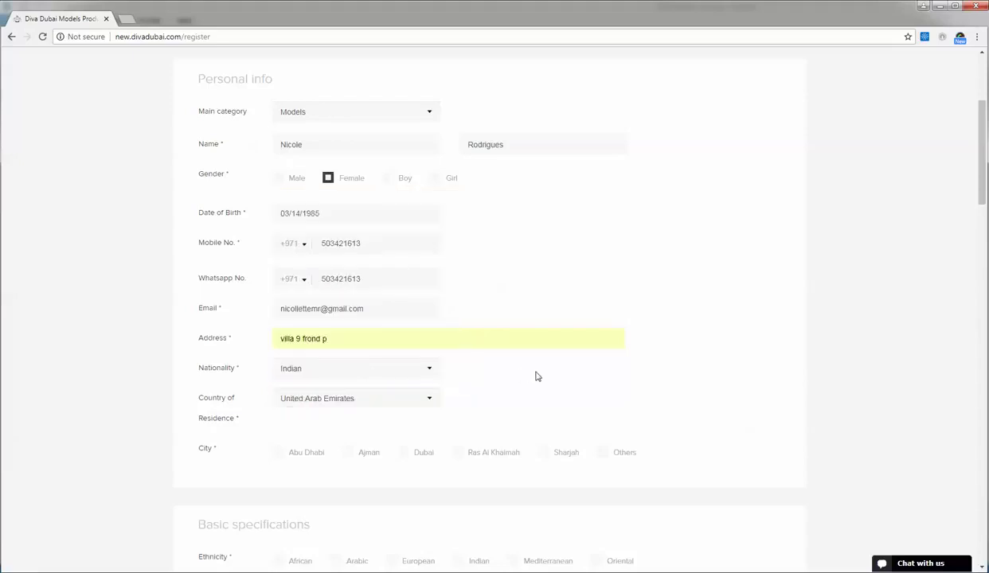
scroll(536, 376, down, 2)
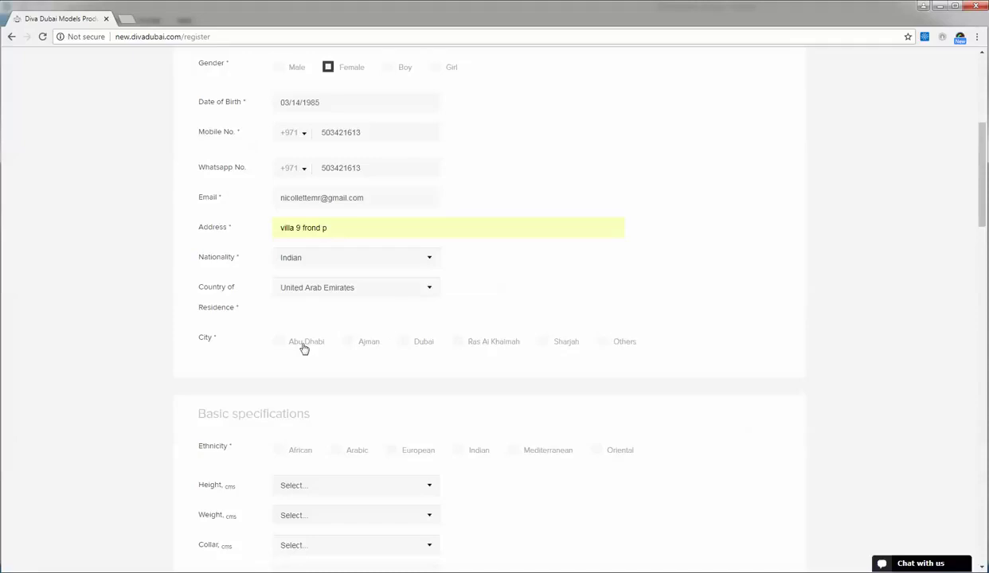
- Tick Dubai as the city and scroll down to the Basic specifications section
click(402, 341)
scroll(484, 301, down, 3)
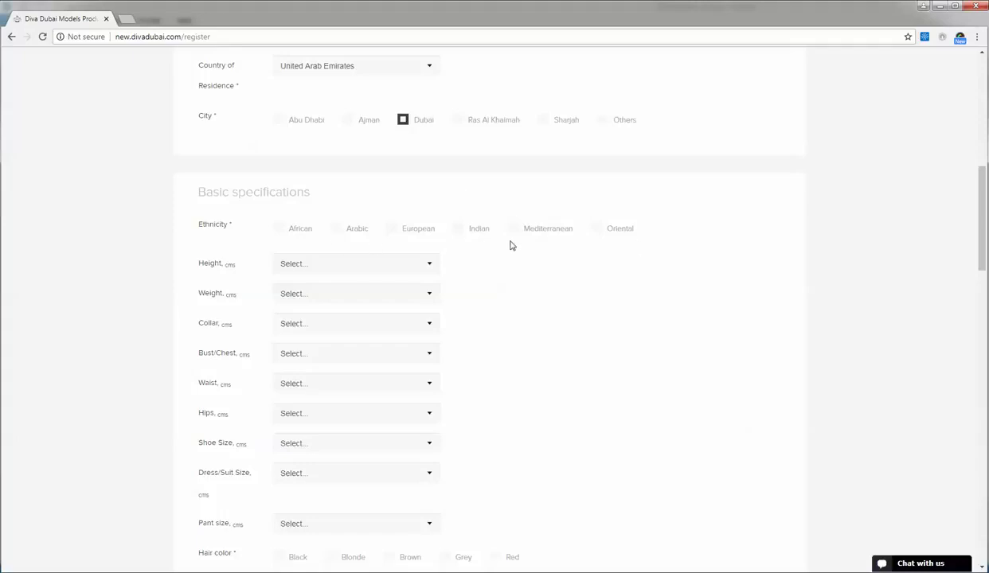
scroll(511, 245, up, 7)
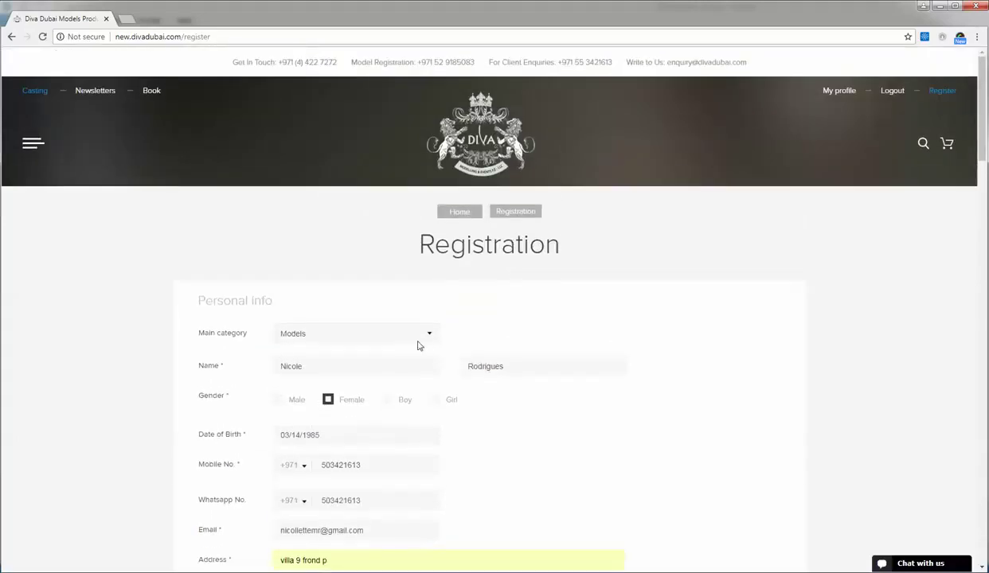
scroll(420, 345, down, 4)
scroll(420, 346, down, 4)
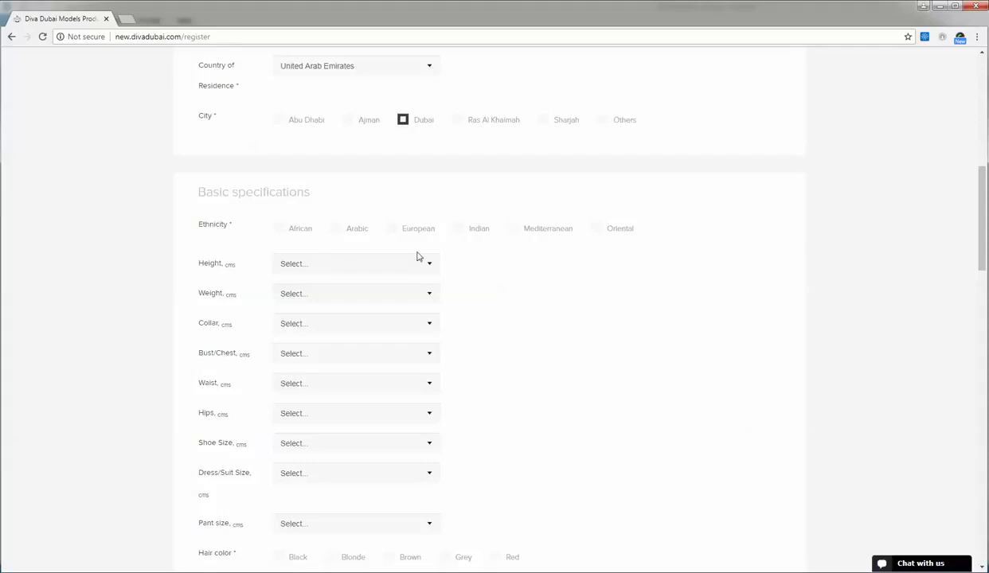
- Set ethnicity to Indian, height to 171 cm and weight to 57
click(463, 230)
click(430, 265)
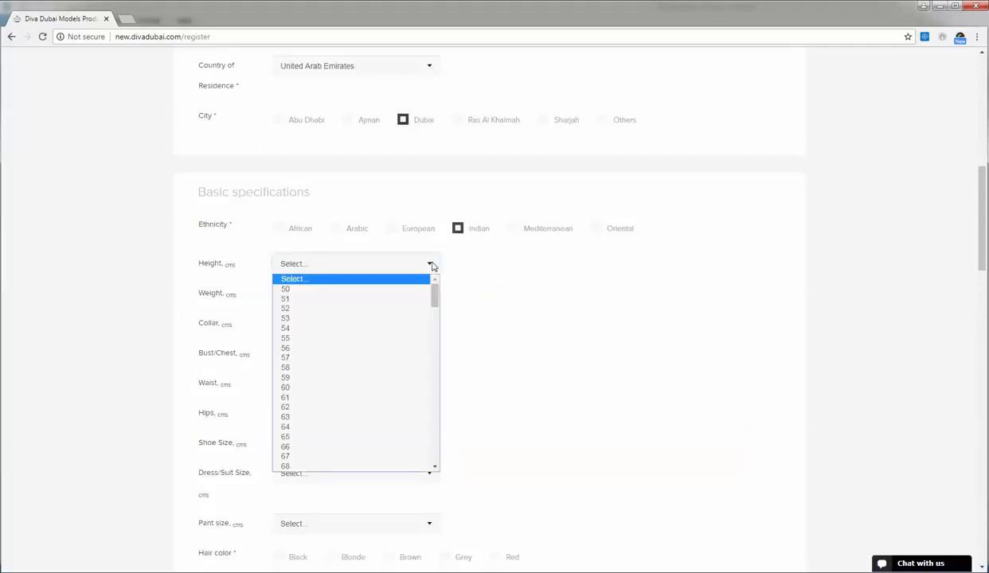
scroll(362, 303, down, 15)
scroll(364, 304, down, 1)
scroll(364, 304, up, 3)
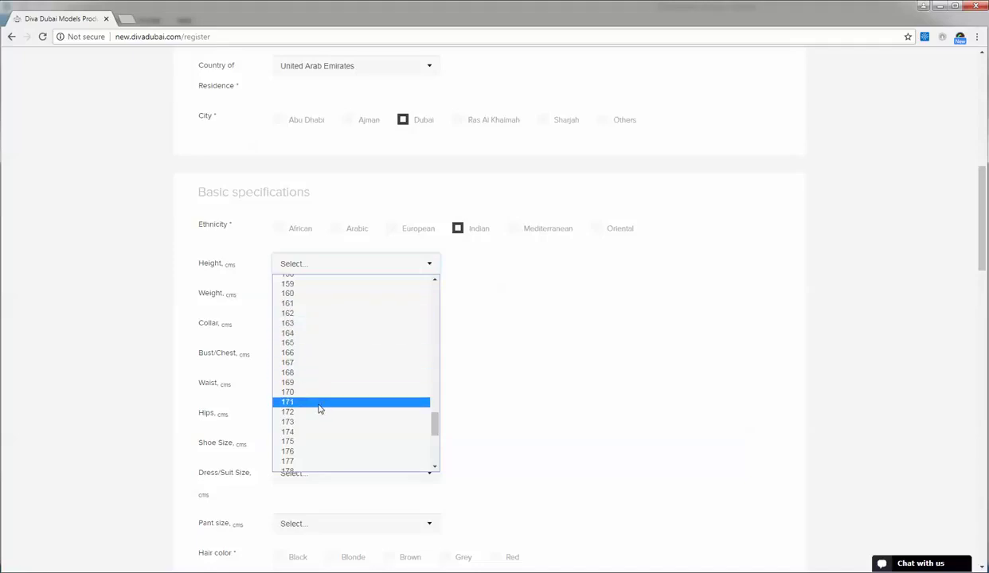
click(312, 400)
click(381, 293)
scroll(357, 358, down, 15)
scroll(357, 358, up, 15)
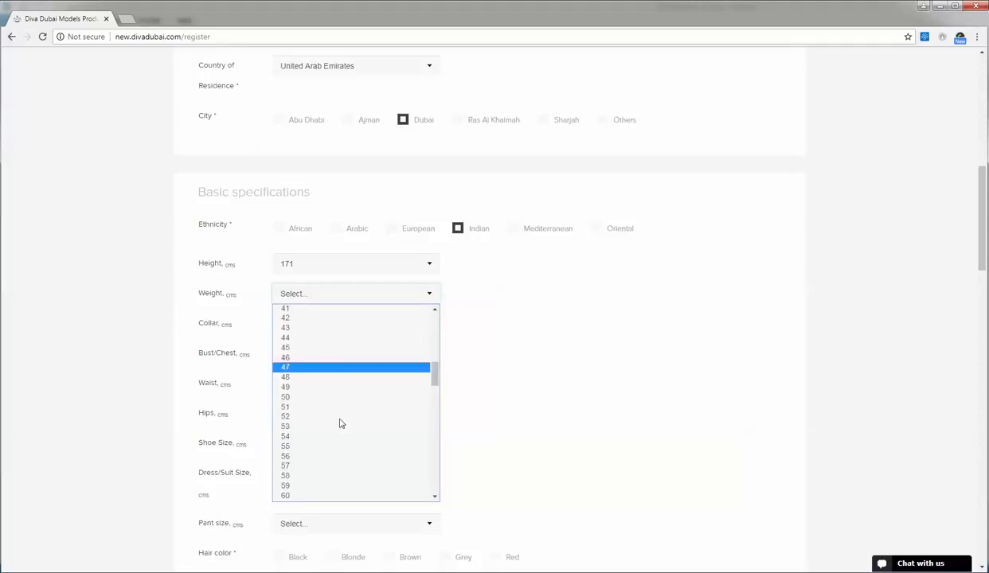
click(295, 466)
- Set collar size to 25, correcting an initial 20, and bust/chest to 78
click(331, 322)
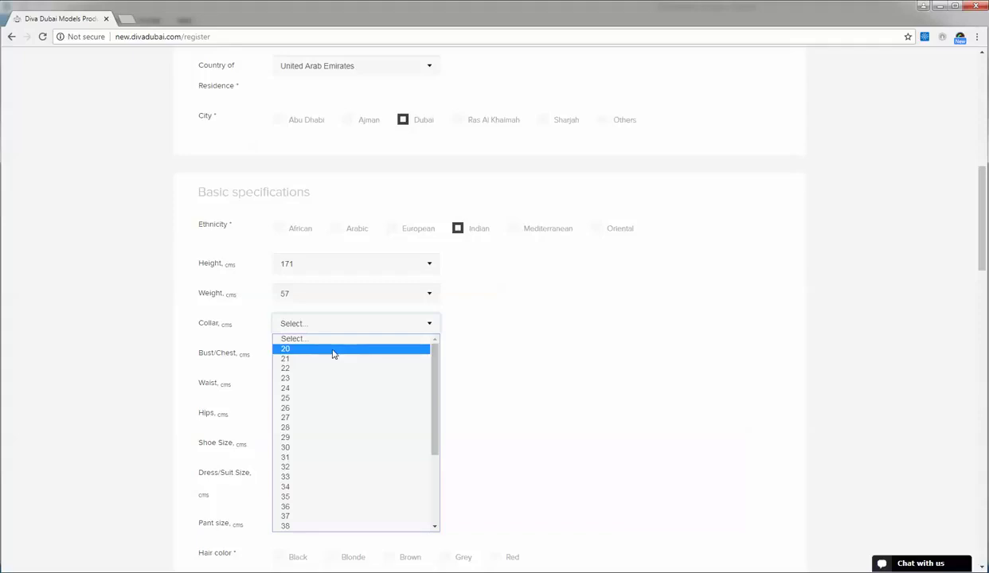
click(334, 350)
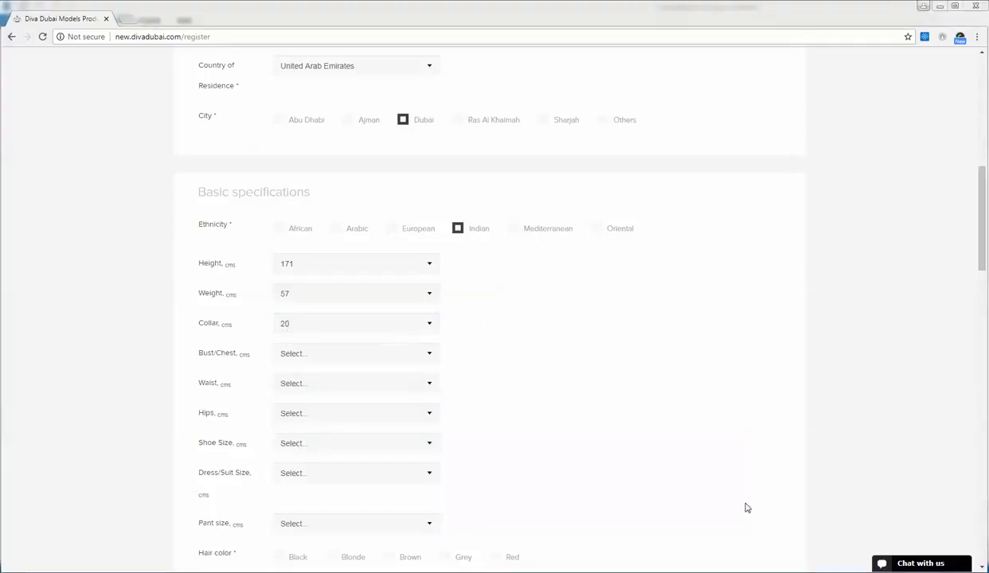
click(388, 353)
scroll(388, 446, down, 7)
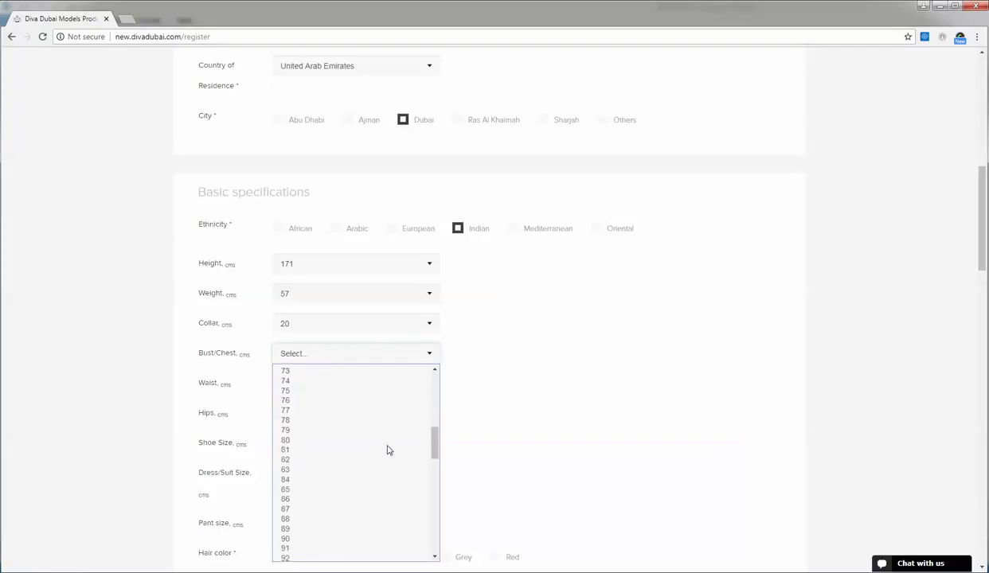
scroll(387, 450, down, 8)
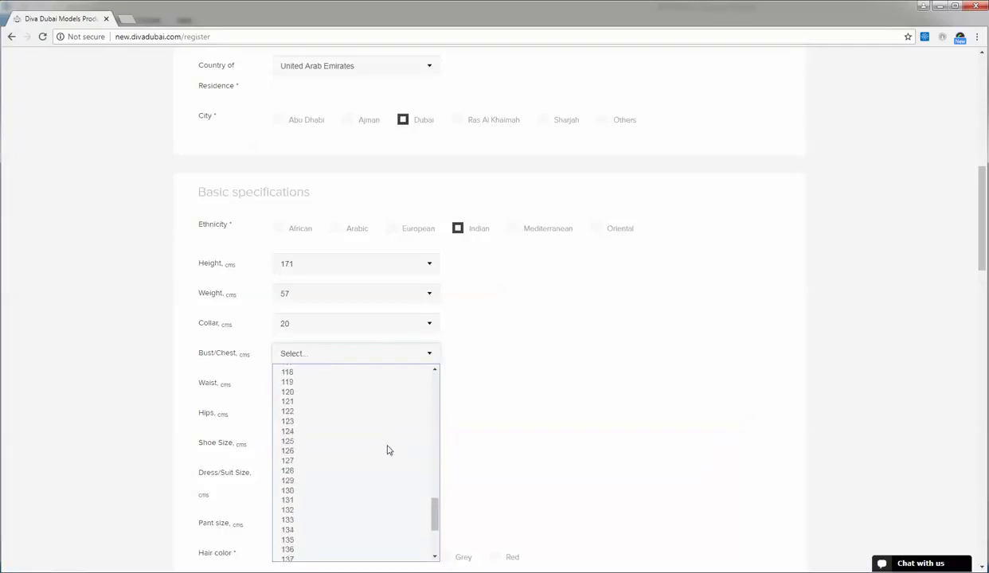
click(419, 327)
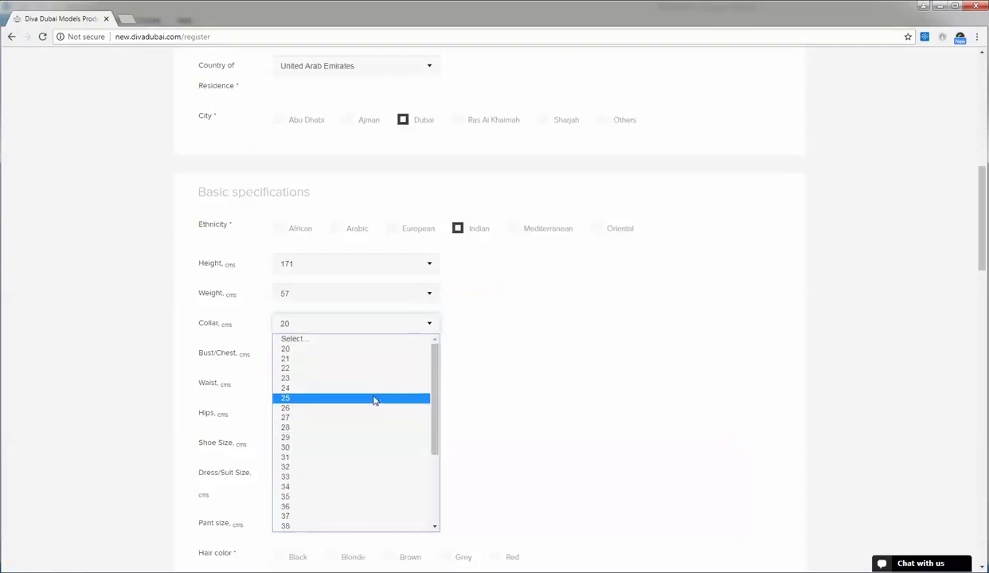
click(374, 400)
click(392, 355)
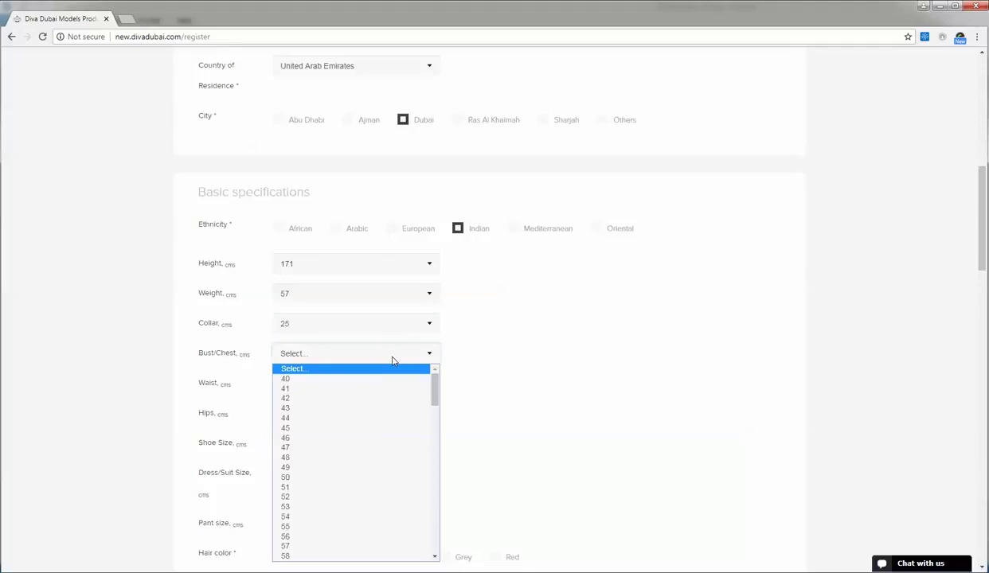
scroll(393, 434, down, 5)
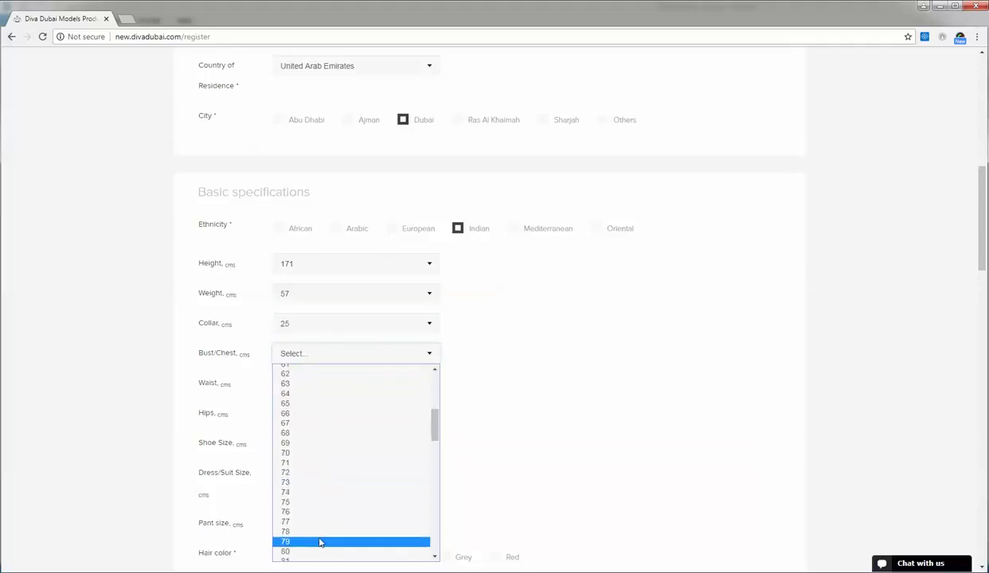
click(313, 530)
- Set waist to 75, correct bust/chest to 87, and set hips to 89
click(352, 384)
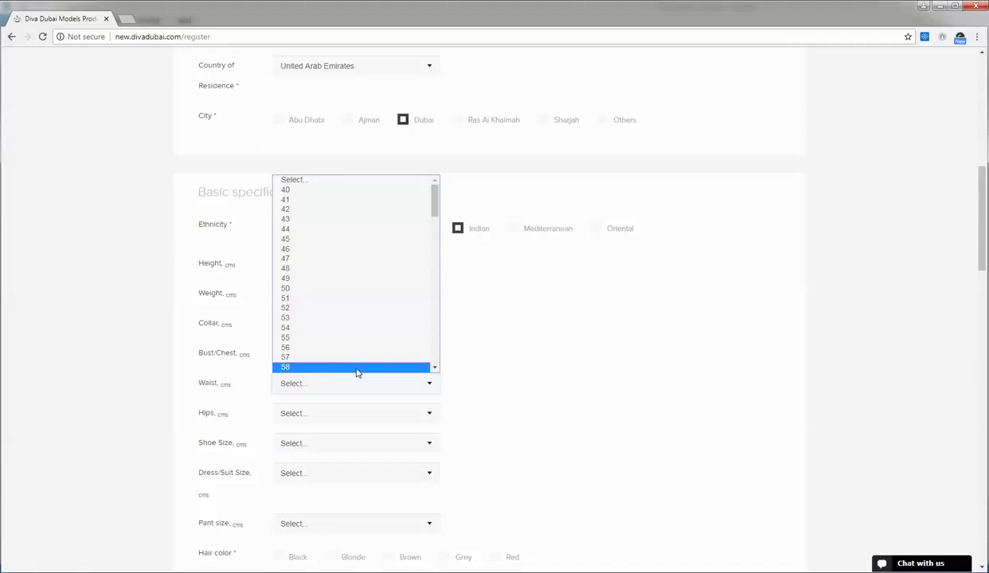
scroll(352, 362, down, 7)
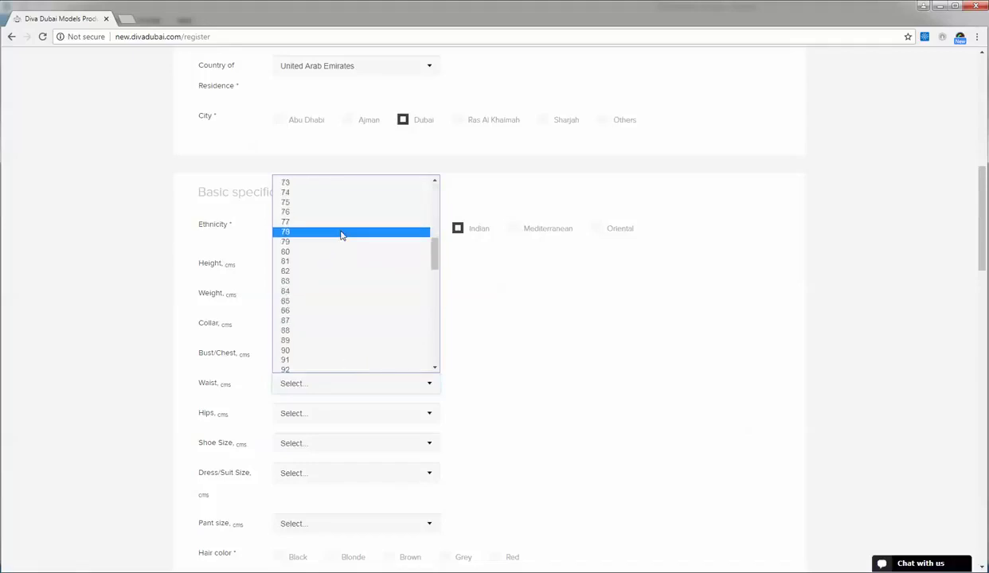
click(348, 204)
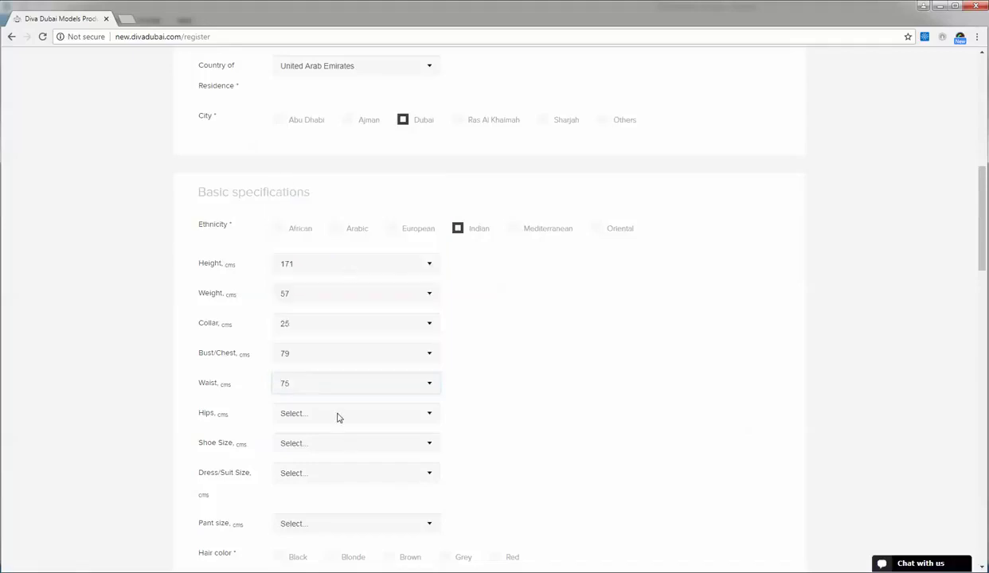
click(362, 353)
scroll(334, 526, down, 3)
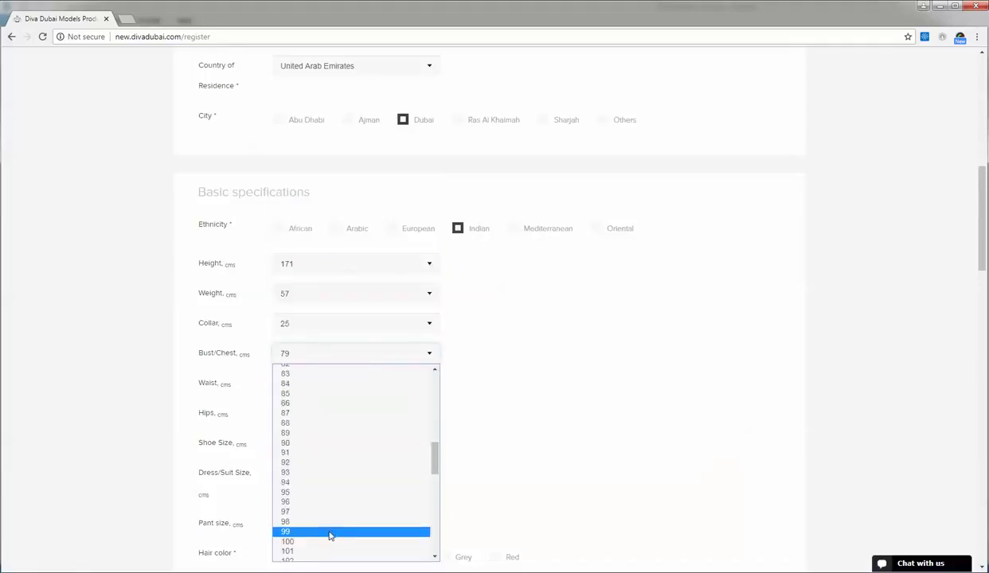
click(334, 414)
click(336, 414)
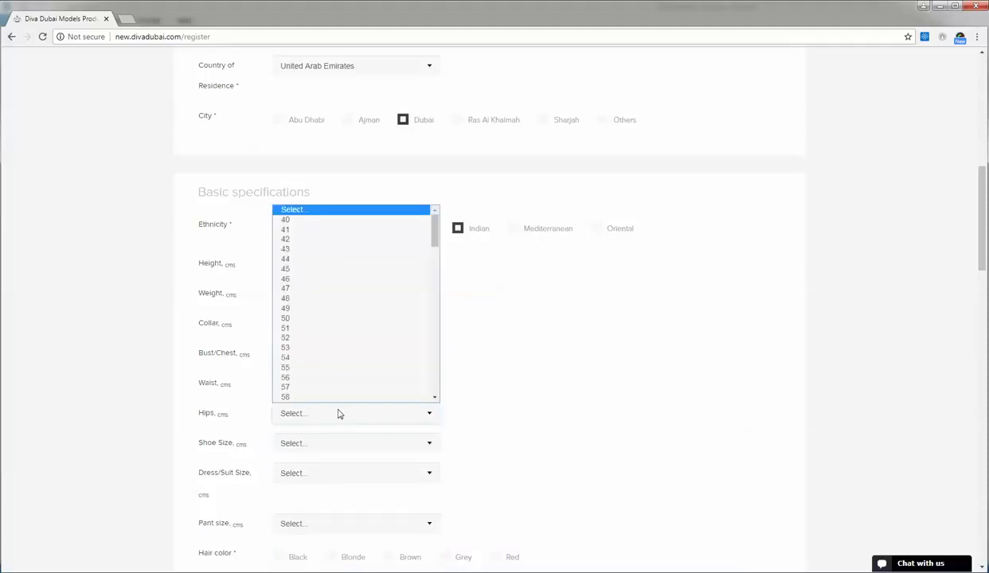
scroll(326, 335, down, 5)
click(339, 265)
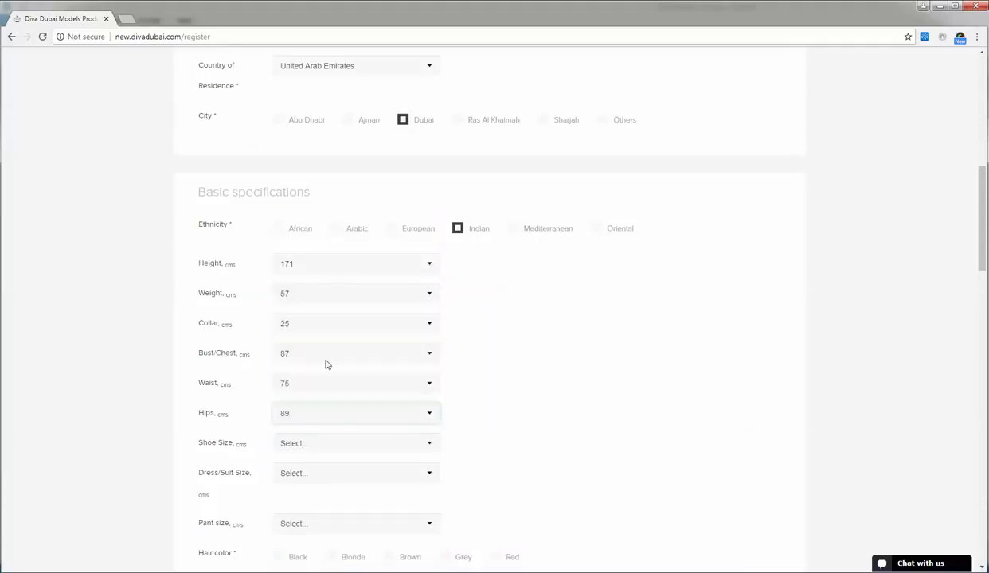
- Set the shoe size to 39
click(342, 443)
scroll(348, 370, down, 3)
scroll(348, 370, up, 3)
scroll(348, 371, down, 3)
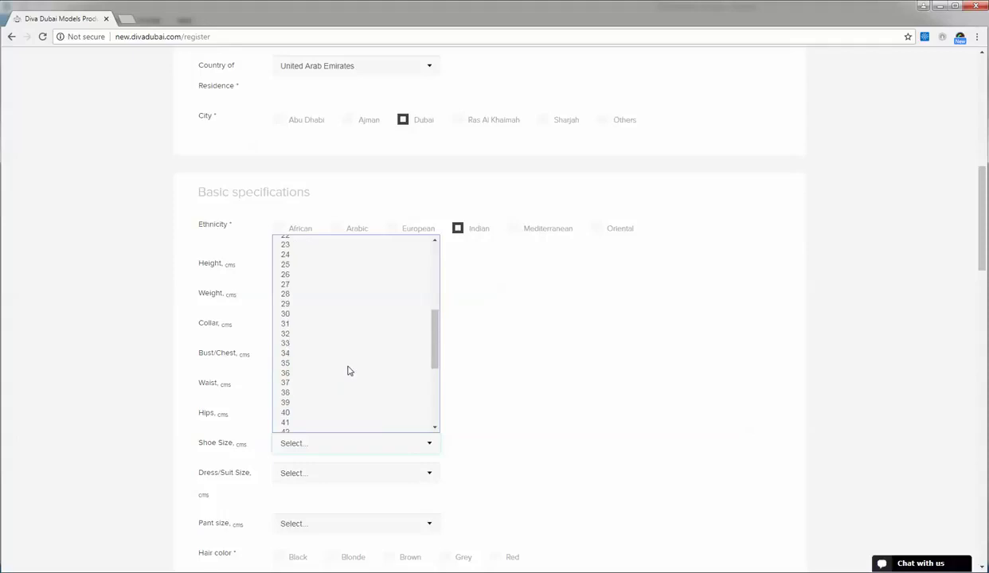
click(319, 402)
scroll(545, 422, down, 1)
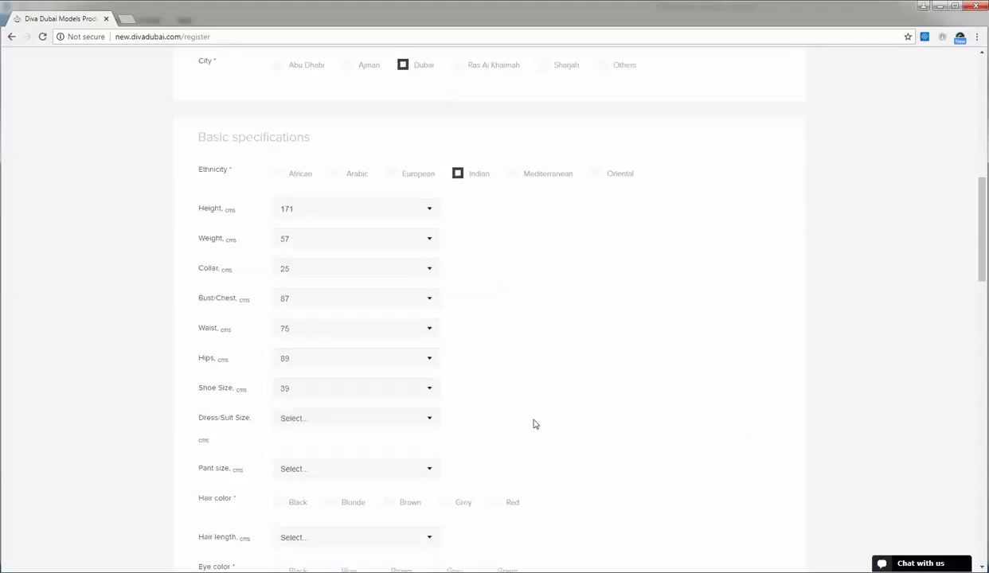
click(362, 421)
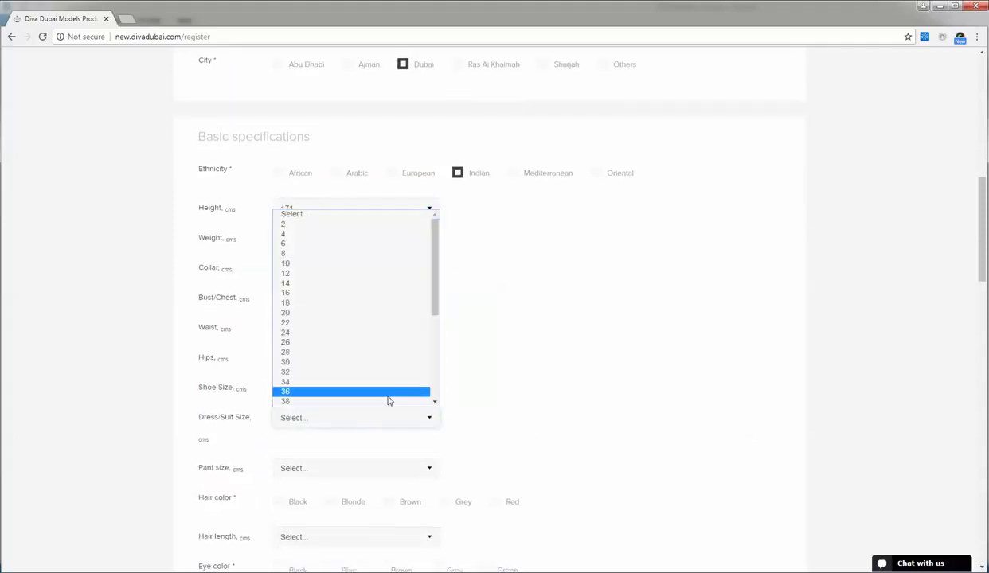
- Set Dress/Suit size to 10 and Pant size to 28
click(360, 264)
scroll(570, 364, down, 3)
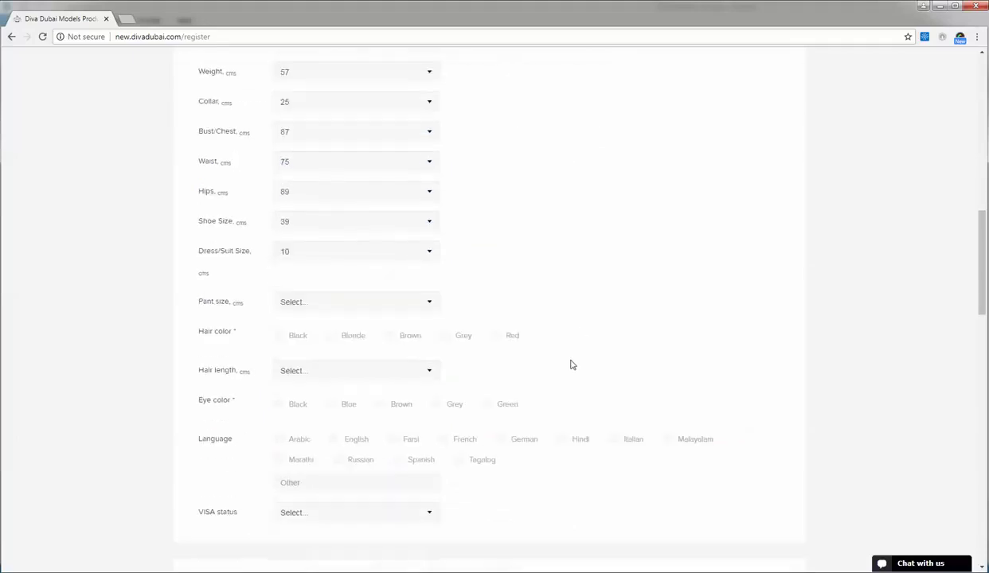
click(390, 301)
scroll(371, 395, down, 3)
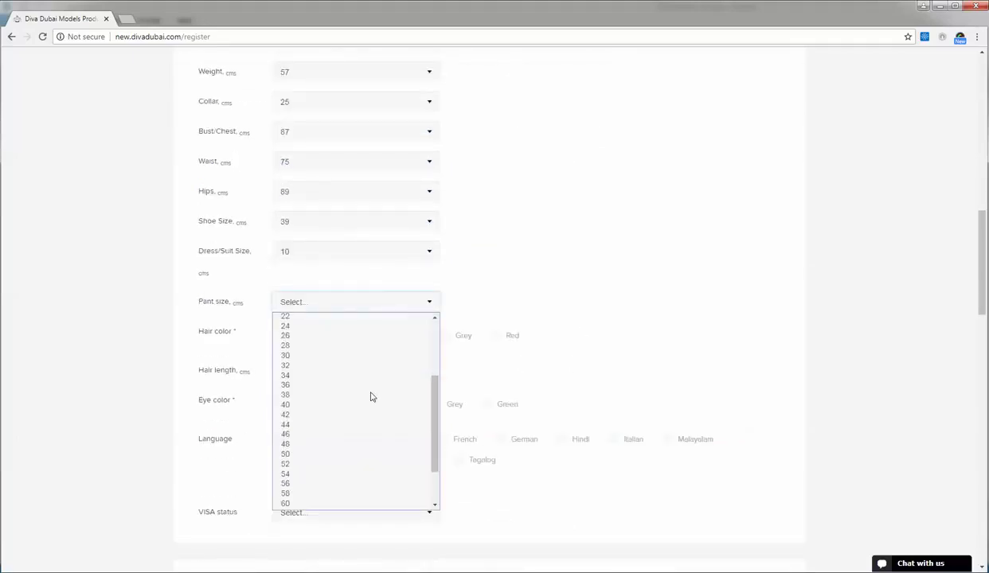
click(344, 344)
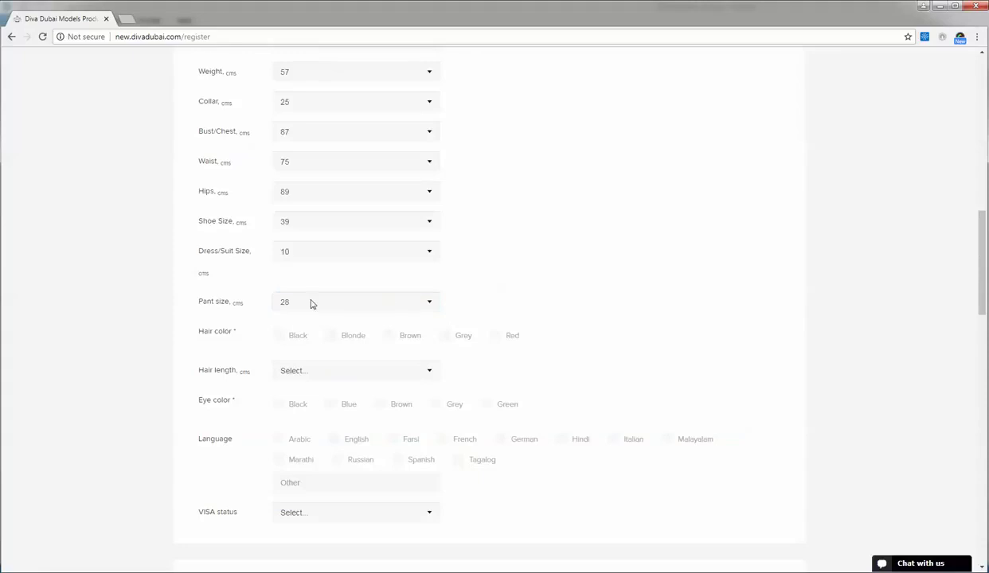
- Mark hair colour Brown, hair length Long, and eye colour Brown
click(388, 337)
scroll(518, 344, down, 1)
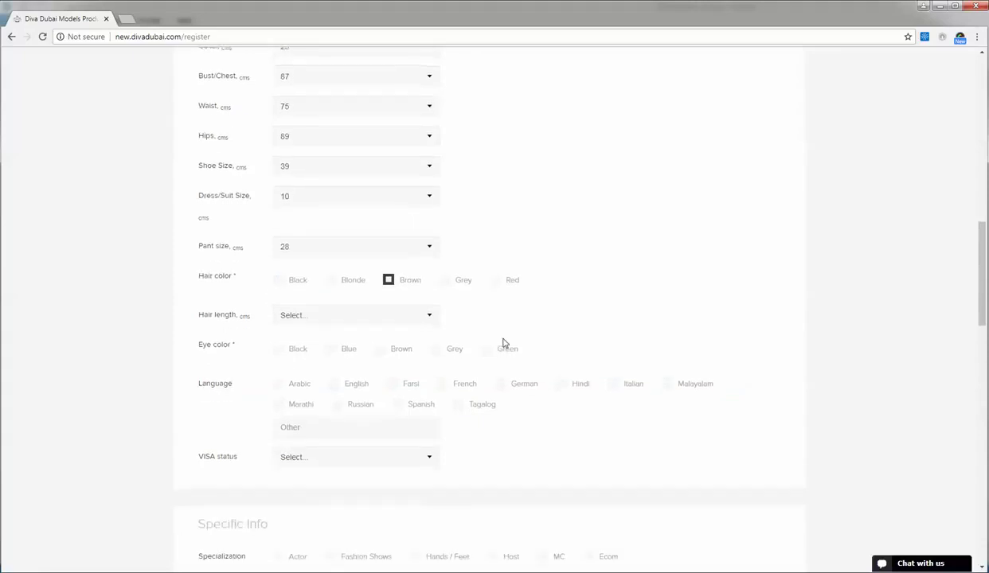
click(352, 321)
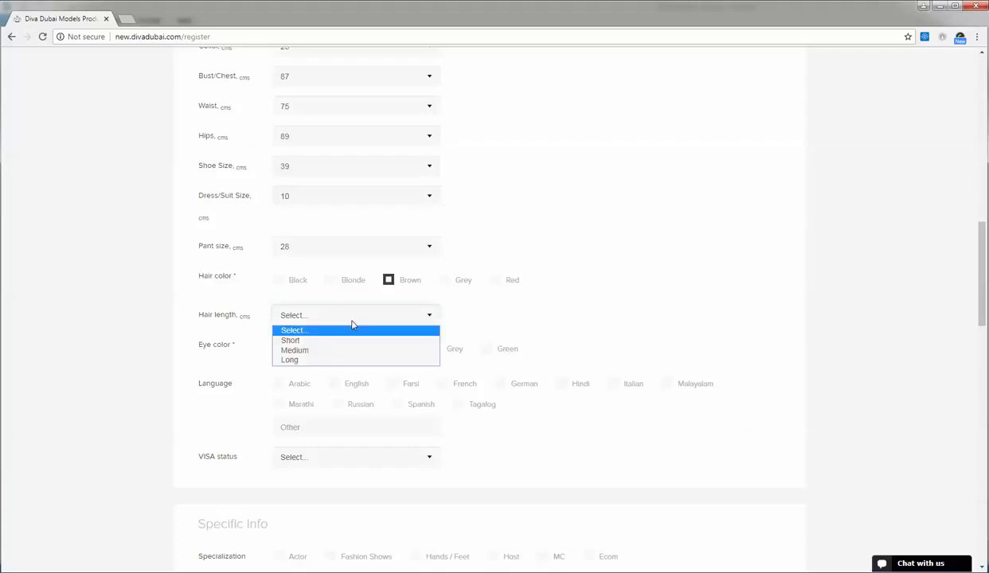
click(317, 361)
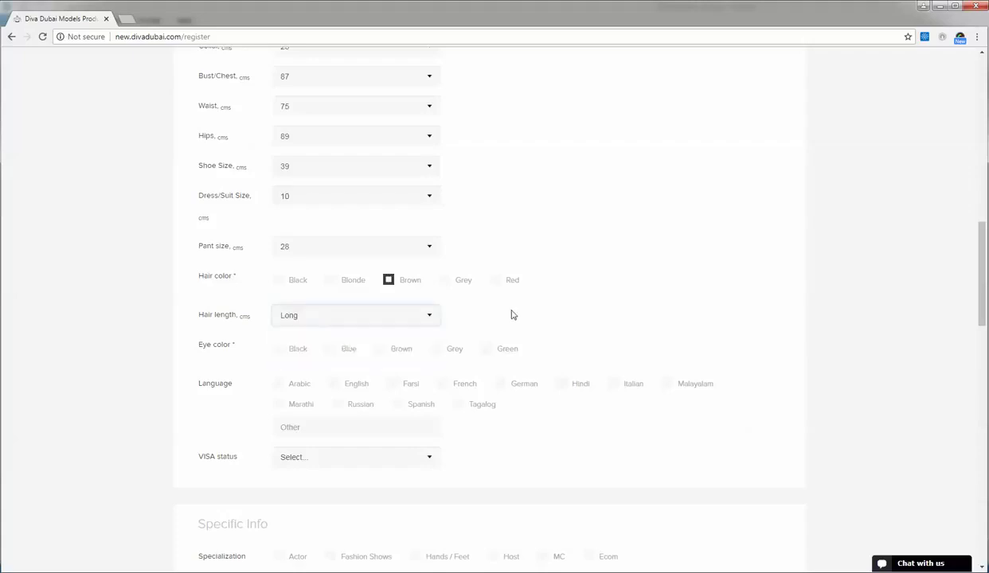
scroll(517, 316, down, 1)
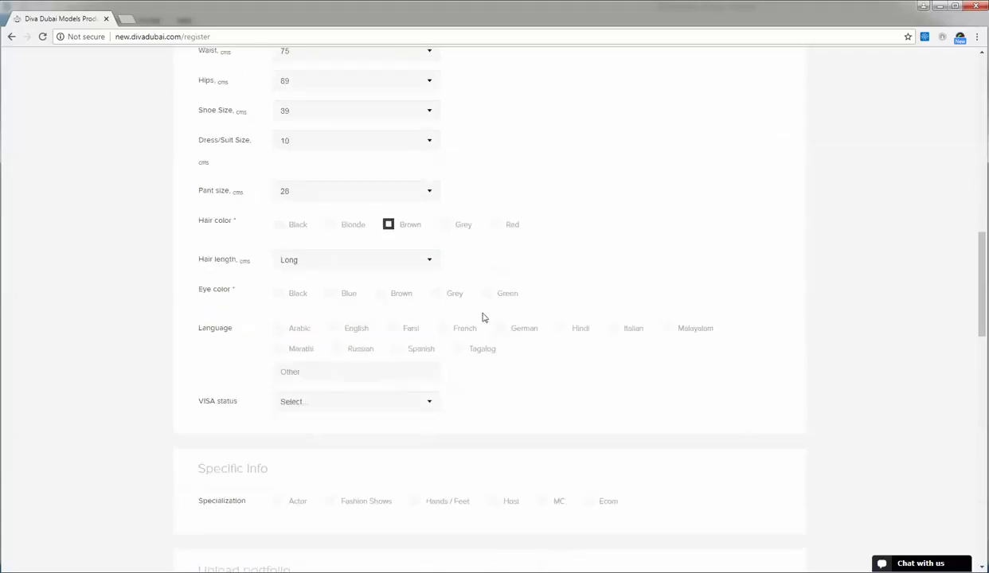
click(382, 296)
- Add English, Hindi and Arabic as languages and set VISA status to Residence
click(334, 329)
click(561, 332)
click(277, 328)
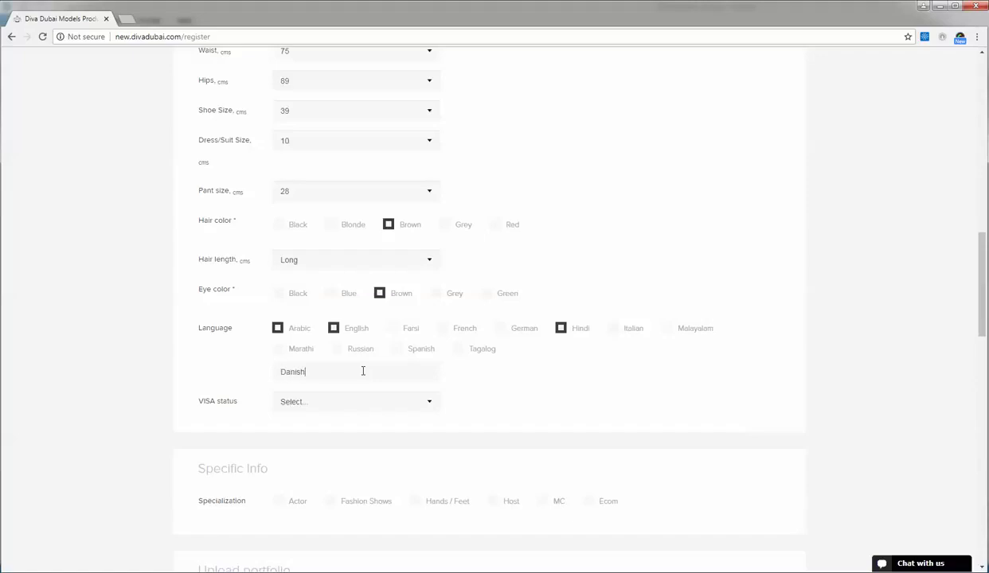
scroll(466, 381, down, 1)
click(413, 345)
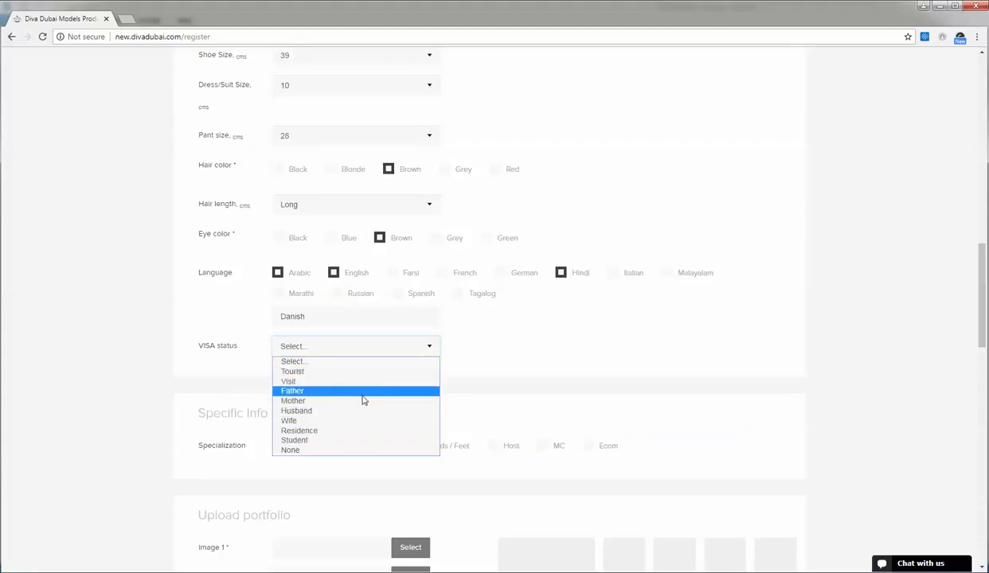
click(360, 429)
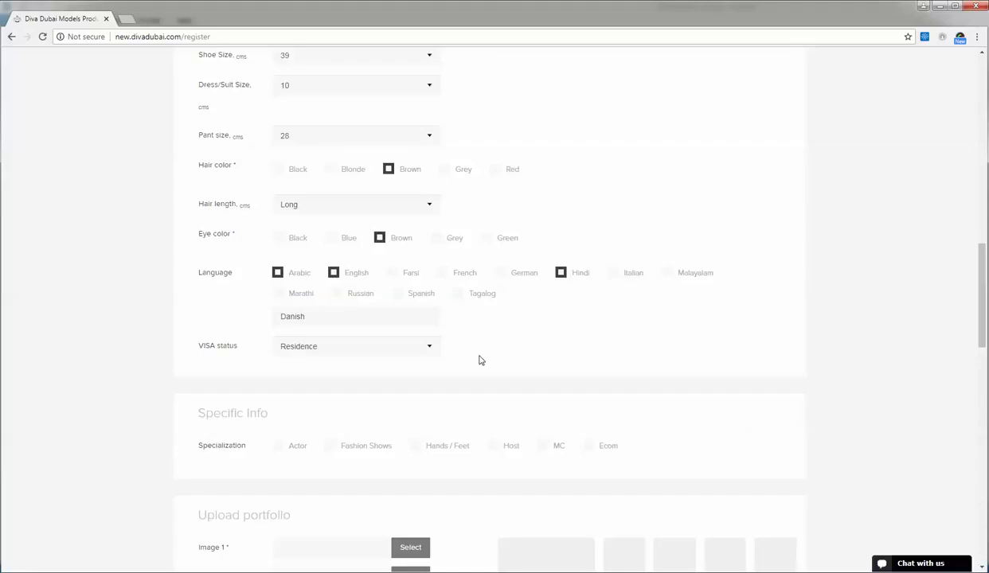
scroll(480, 360, down, 1)
scroll(480, 360, down, 1)
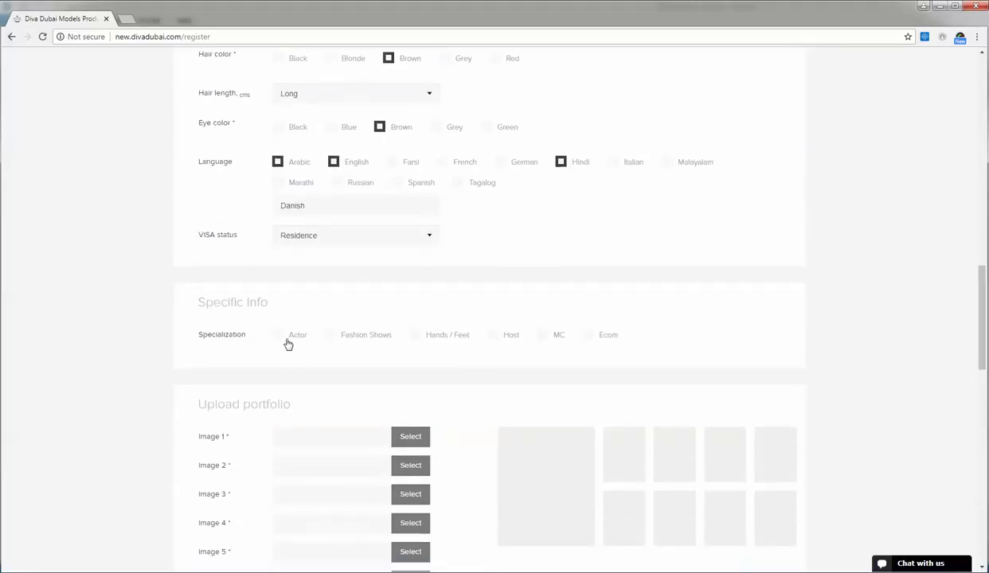
- Tick Actor, Fashion Shows and Hands / Feet as specializations, then choose a file for portfolio Image 1
click(278, 341)
click(329, 338)
click(412, 340)
scroll(649, 335, down, 3)
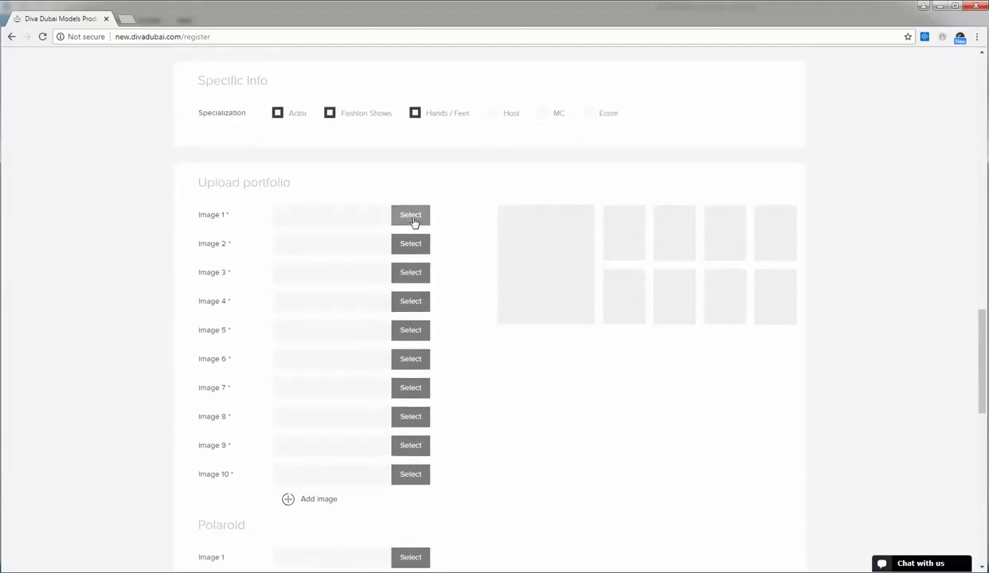
click(412, 220)
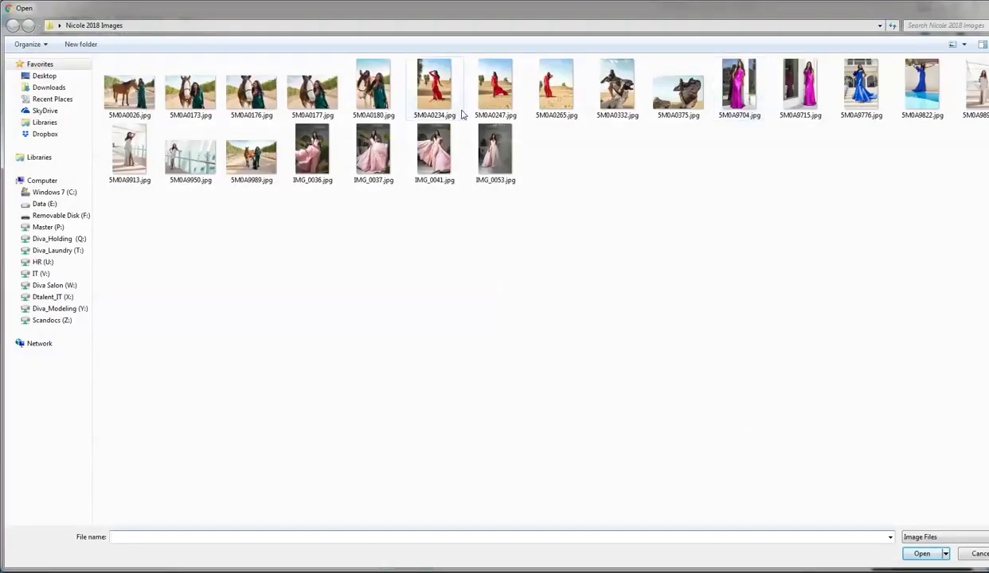
- Load 5M0A0177.jpg into portfolio Image 1, cropped to the woman's face and shoulders
click(315, 89)
click(919, 554)
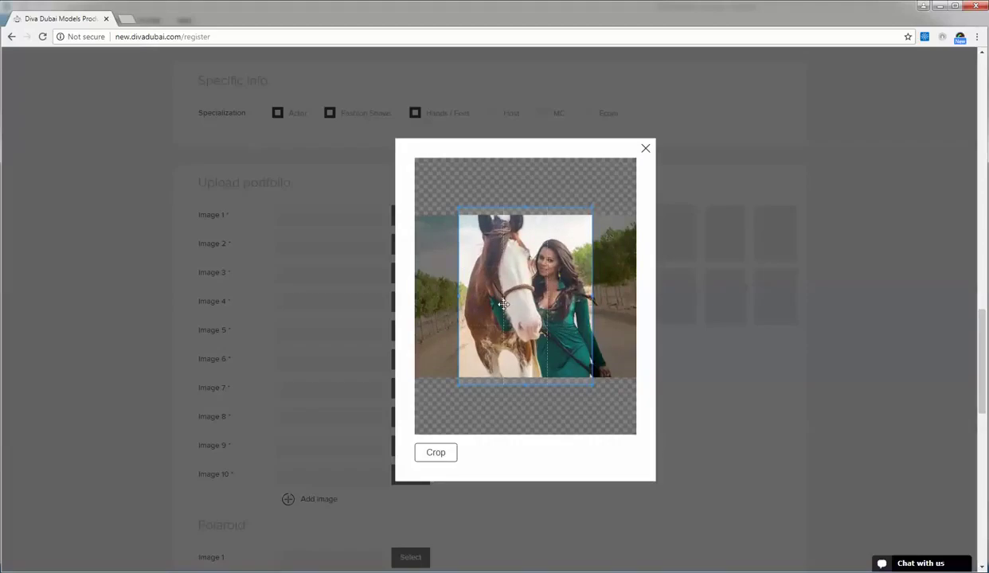
scroll(504, 304, up, 8)
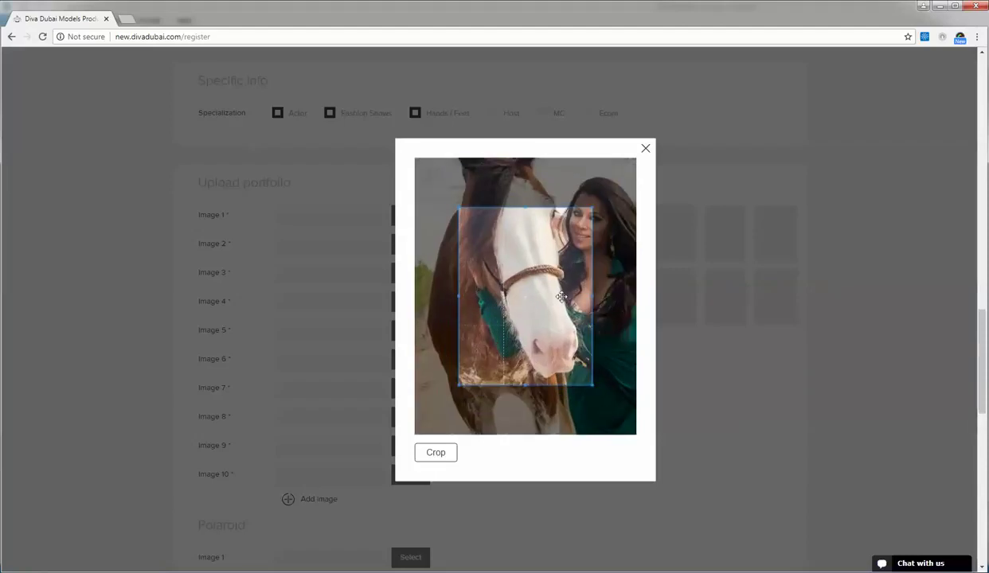
drag(519, 301, 585, 260)
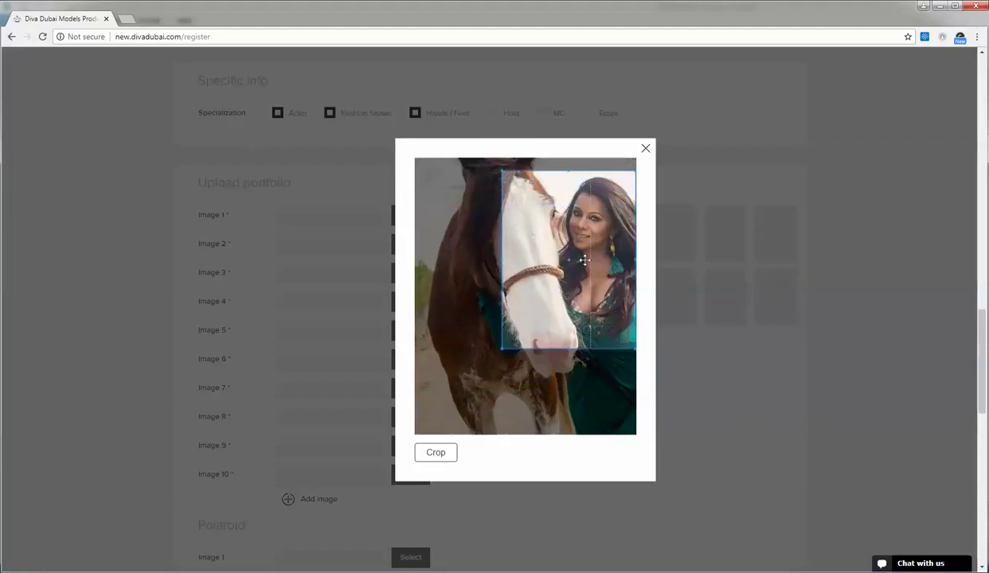
drag(555, 381, 415, 189)
mouse_move(500, 307)
mouse_down()
mouse_move(596, 308)
mouse_move(595, 283)
mouse_up()
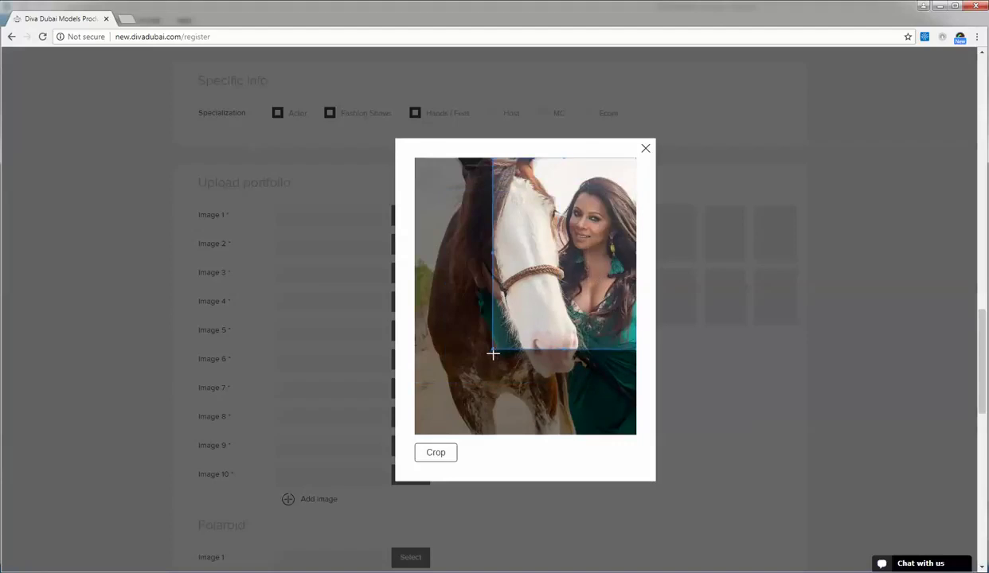
drag(493, 350, 491, 355)
drag(547, 301, 556, 300)
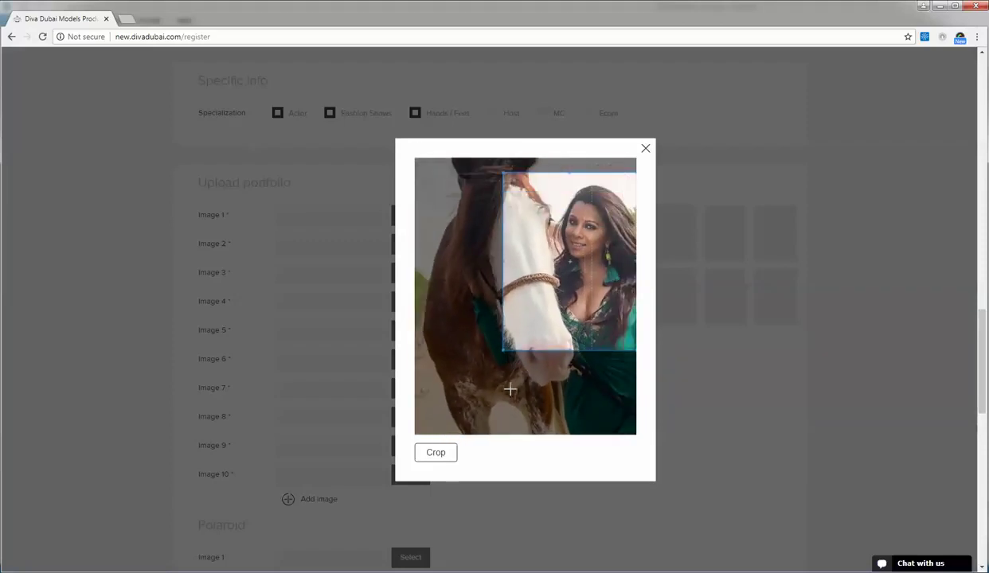
click(453, 451)
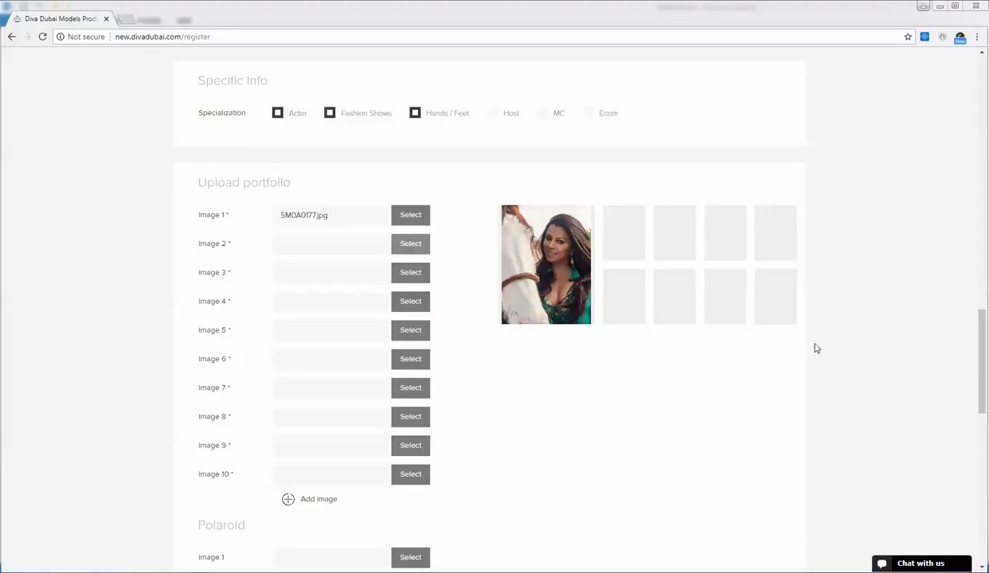
click(403, 254)
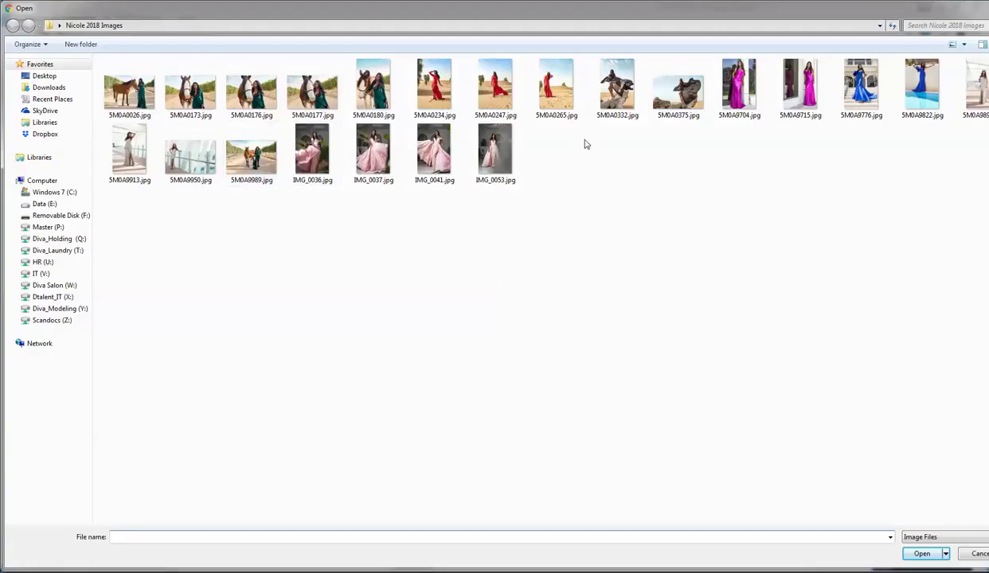
- Load the red-dress photo 5M0A0234.jpg as portfolio Image 2 and apply the crop
click(434, 86)
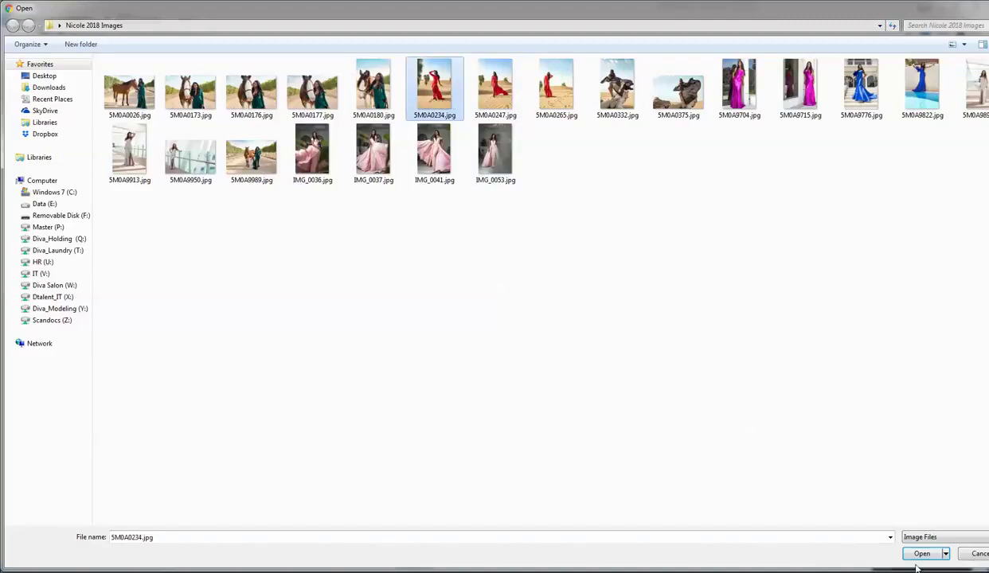
click(921, 555)
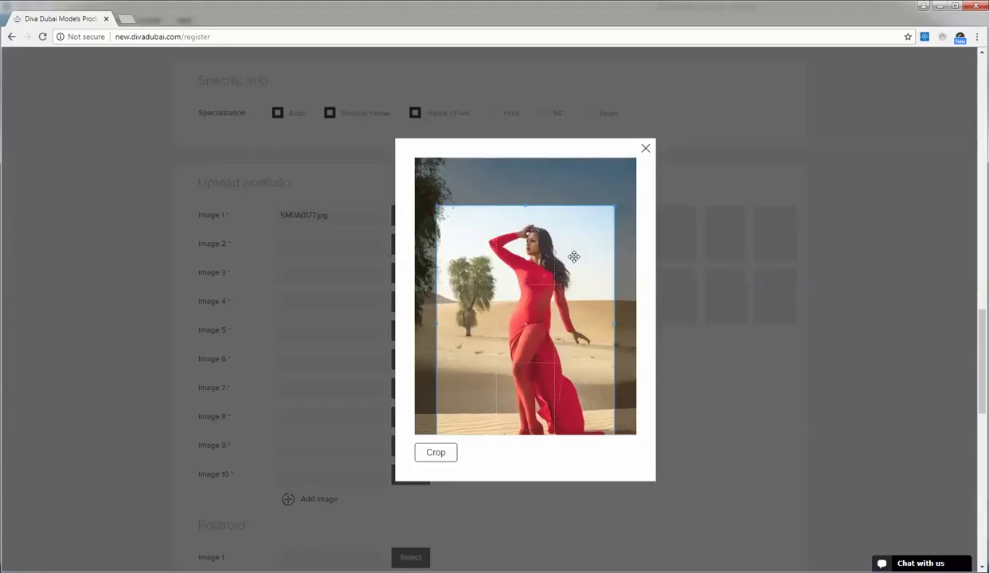
click(441, 453)
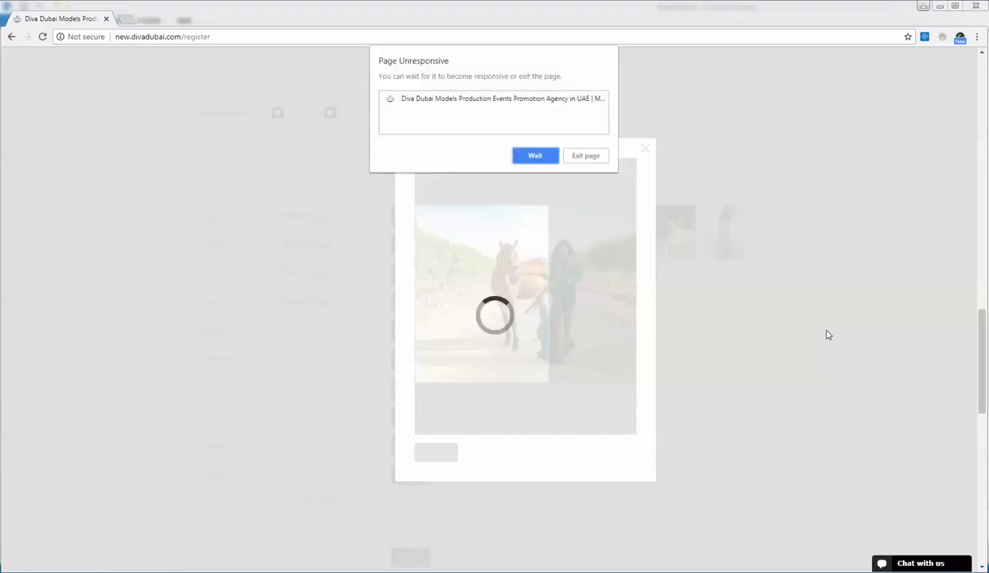
- Wait out the unresponsive page, then select and crop a horse photo for portfolio Image 6
click(530, 157)
click(532, 156)
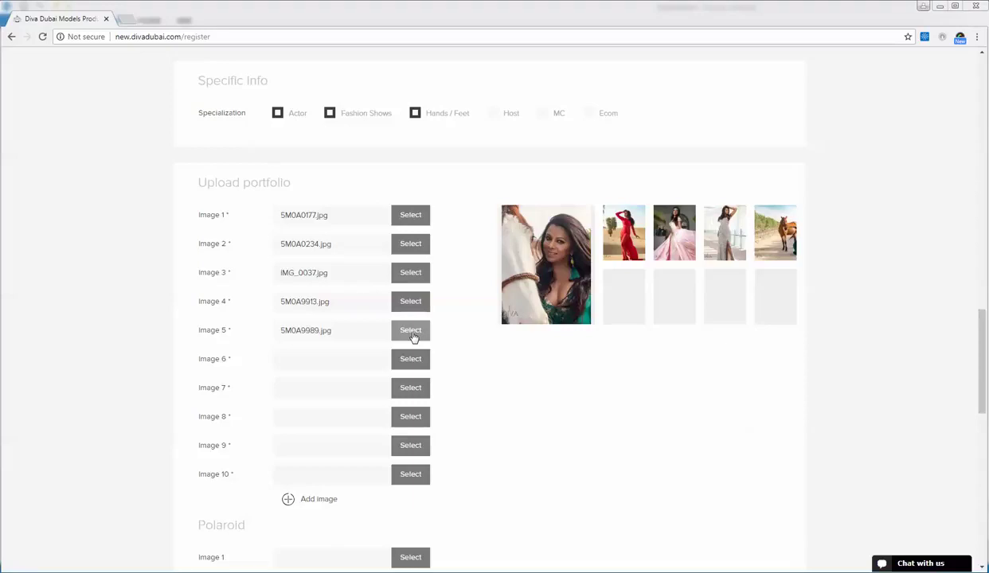
click(411, 360)
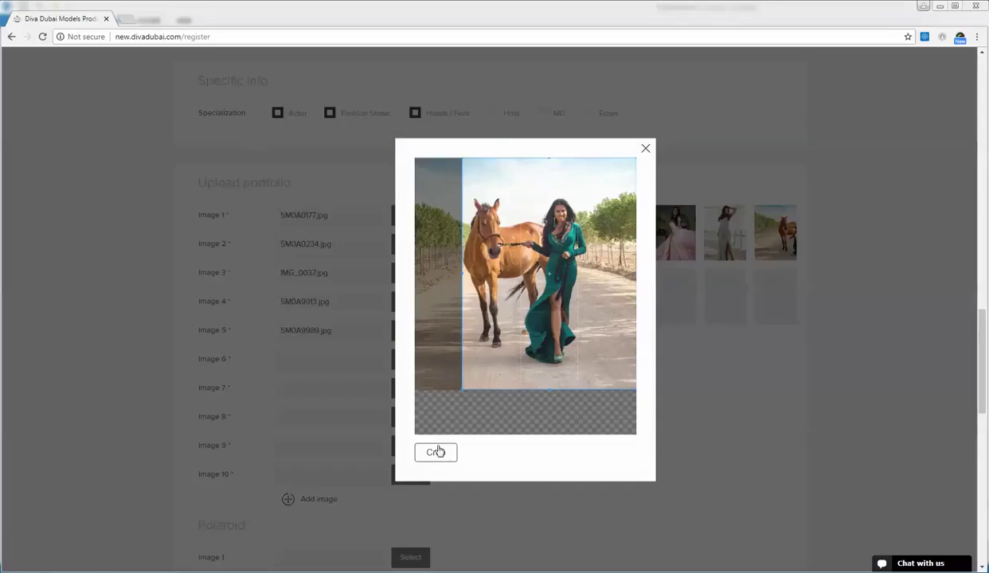
click(435, 451)
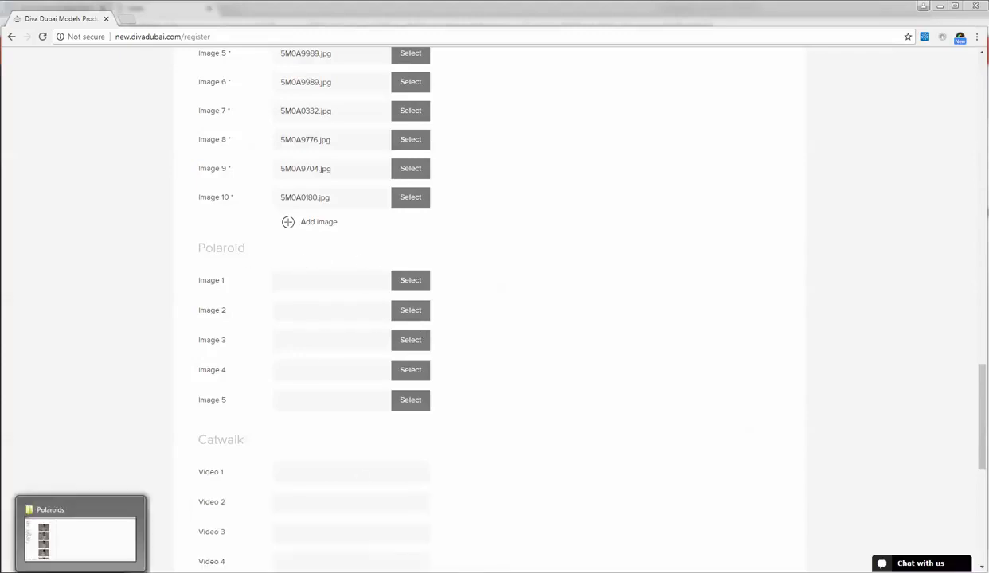
- Preview polaroids DSC_0024 through DSC_0052 in the Explorer Polaroids folder, then return to Chrome
click(78, 517)
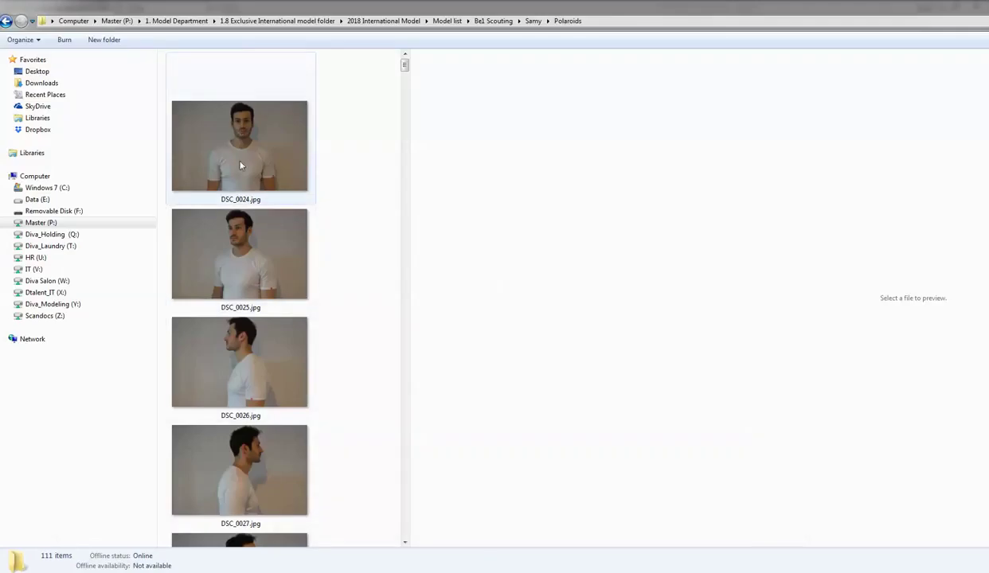
click(240, 165)
click(247, 224)
click(249, 361)
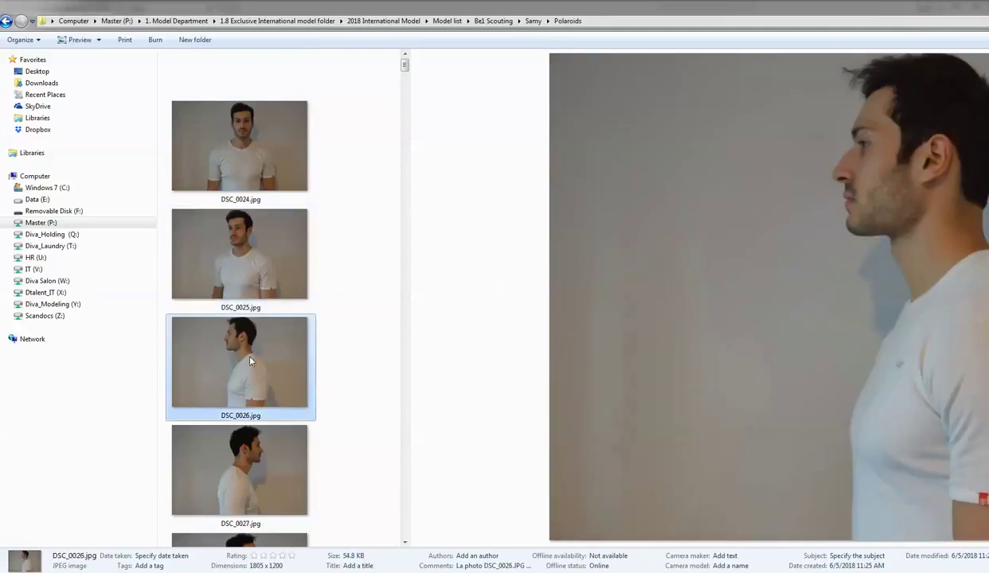
click(207, 492)
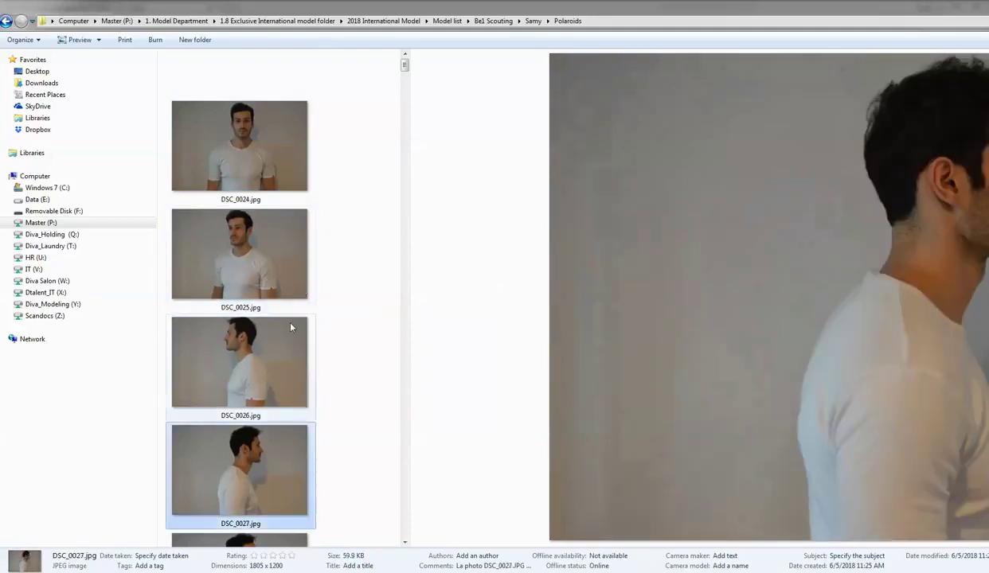
scroll(292, 278, down, 5)
click(253, 291)
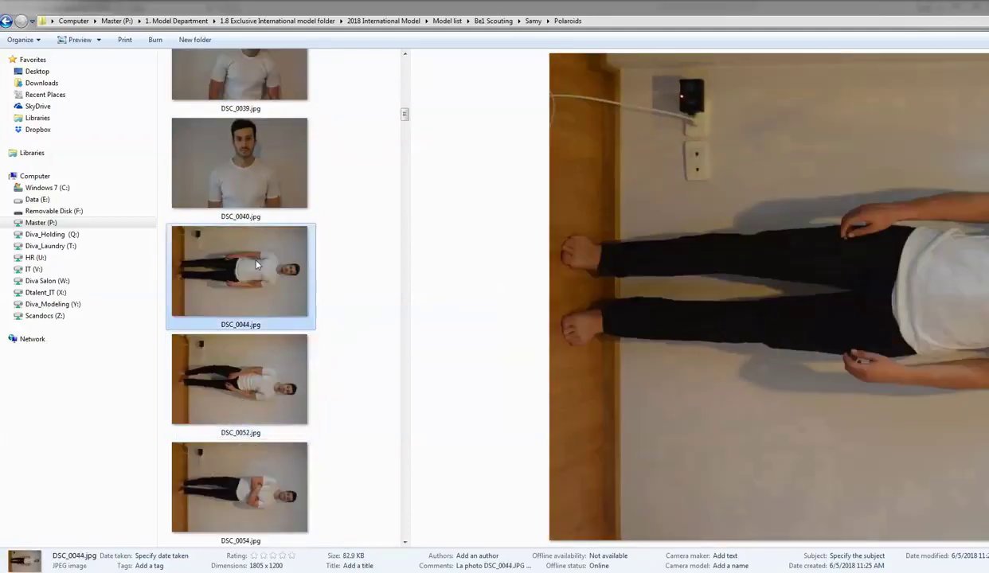
click(242, 380)
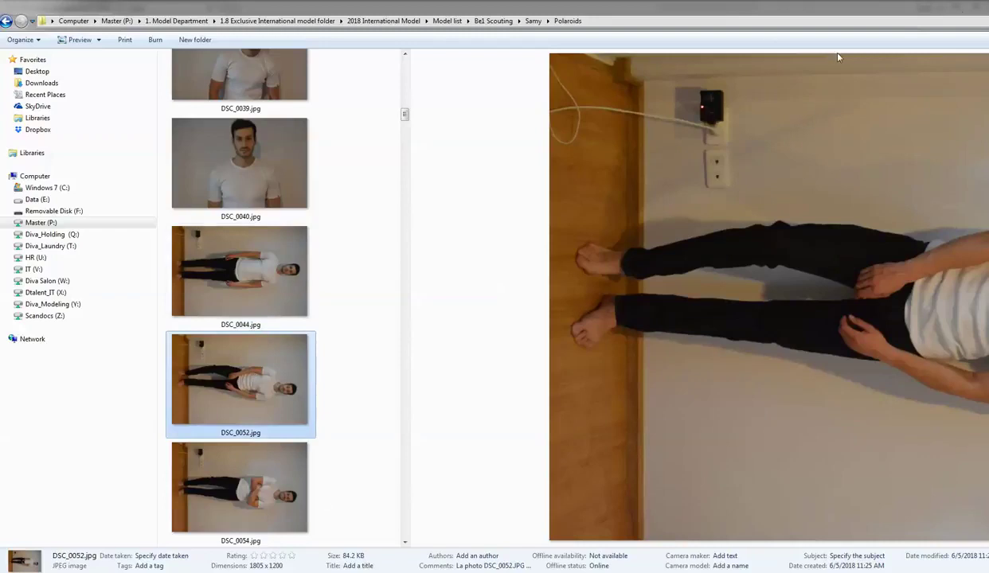
click(323, 572)
- Upload Polas (32).JPG to Polaroid Image 1, viewing files as extra large icons
click(377, 538)
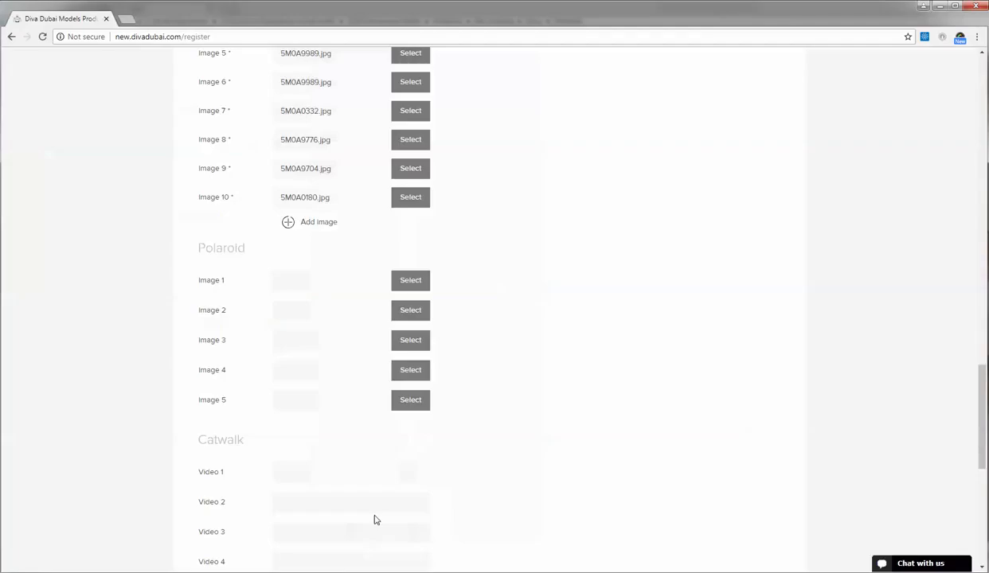
click(411, 282)
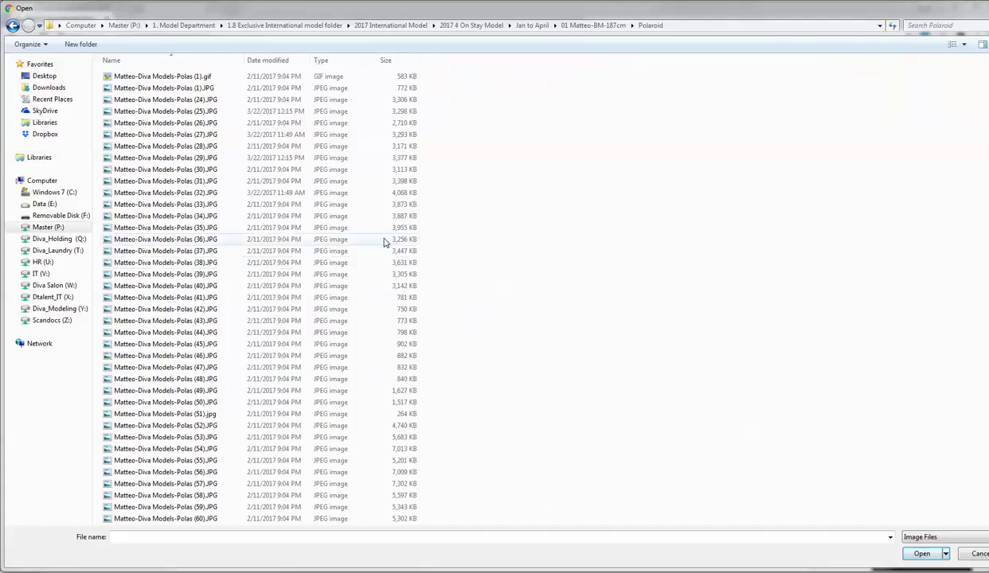
right_click(518, 242)
mouse_move(521, 242)
click(613, 241)
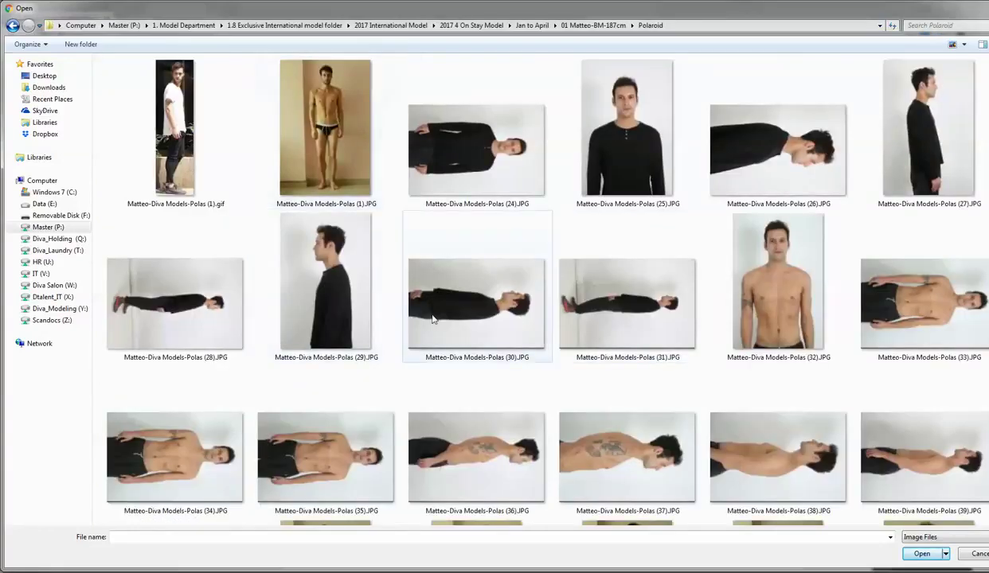
click(769, 257)
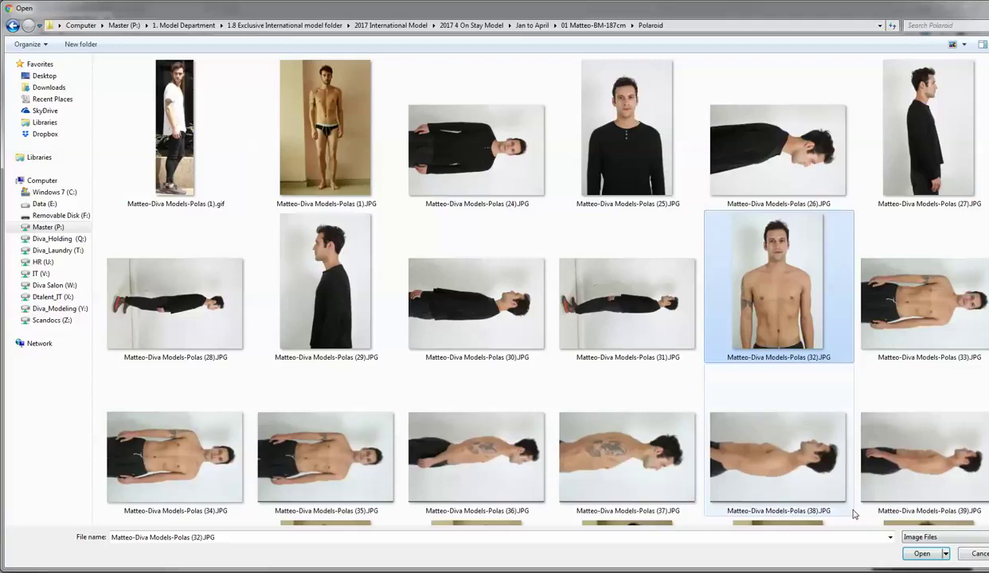
click(920, 555)
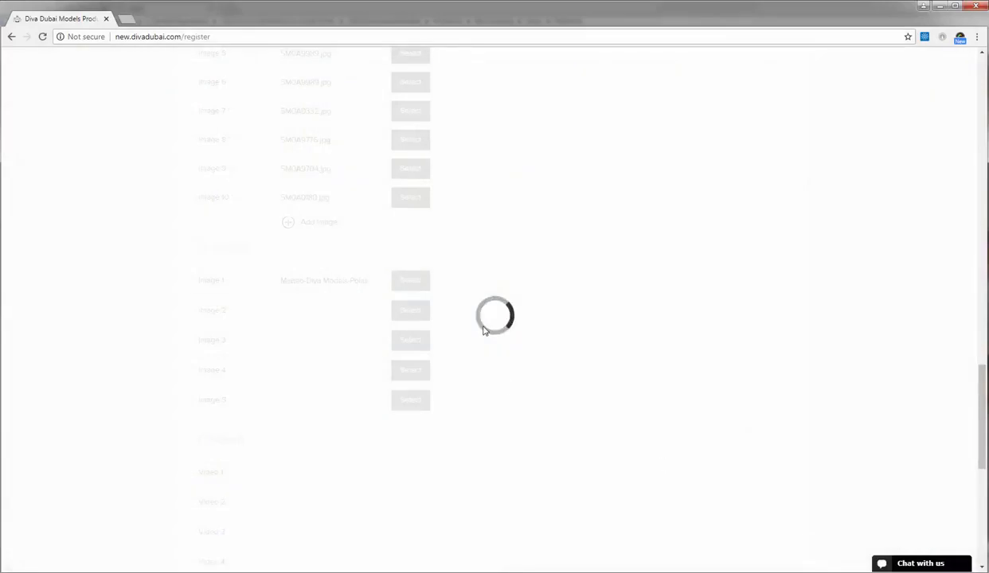
- Upload Polas (50).JPG to Polaroid Image 2
click(409, 361)
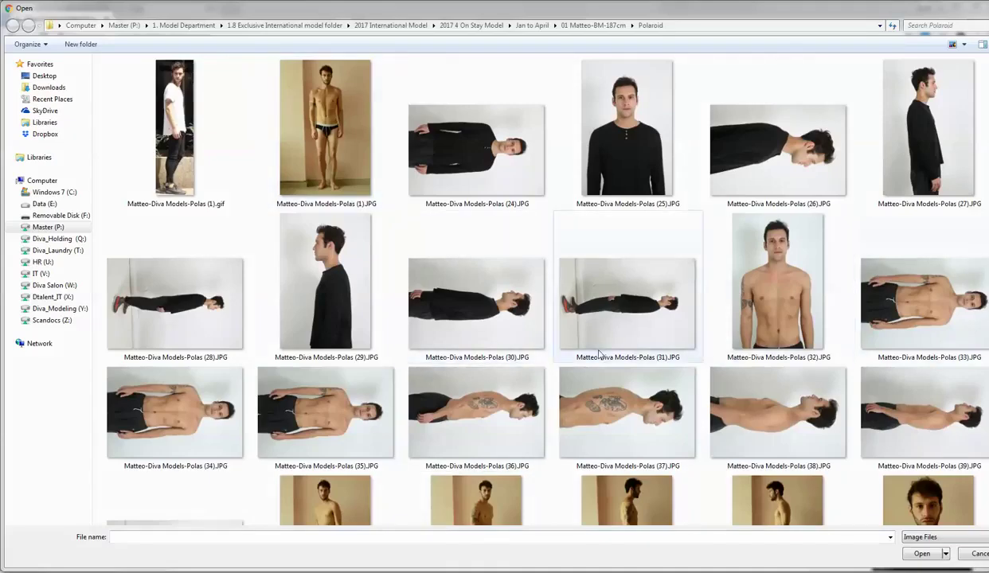
click(338, 148)
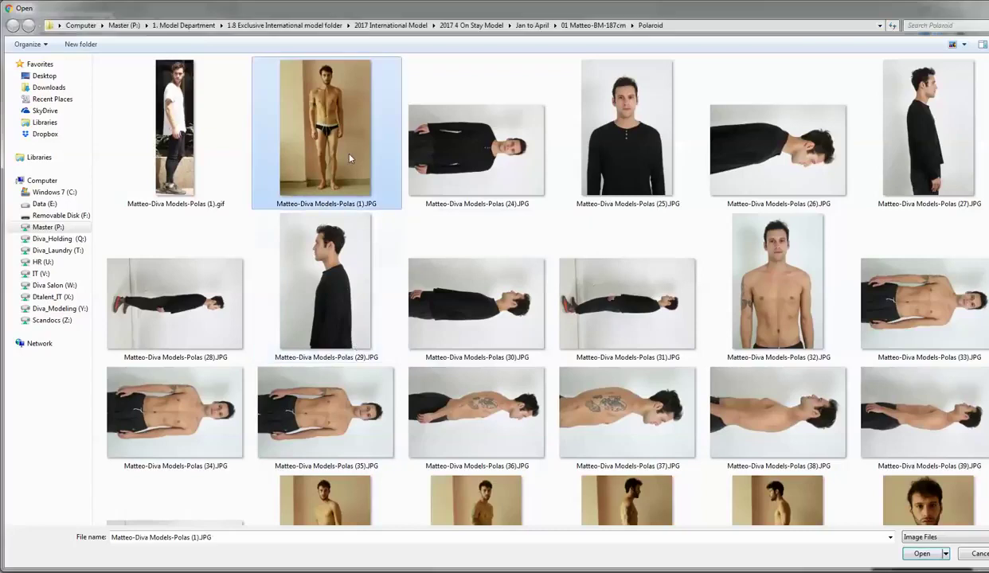
scroll(385, 179, down, 5)
click(601, 177)
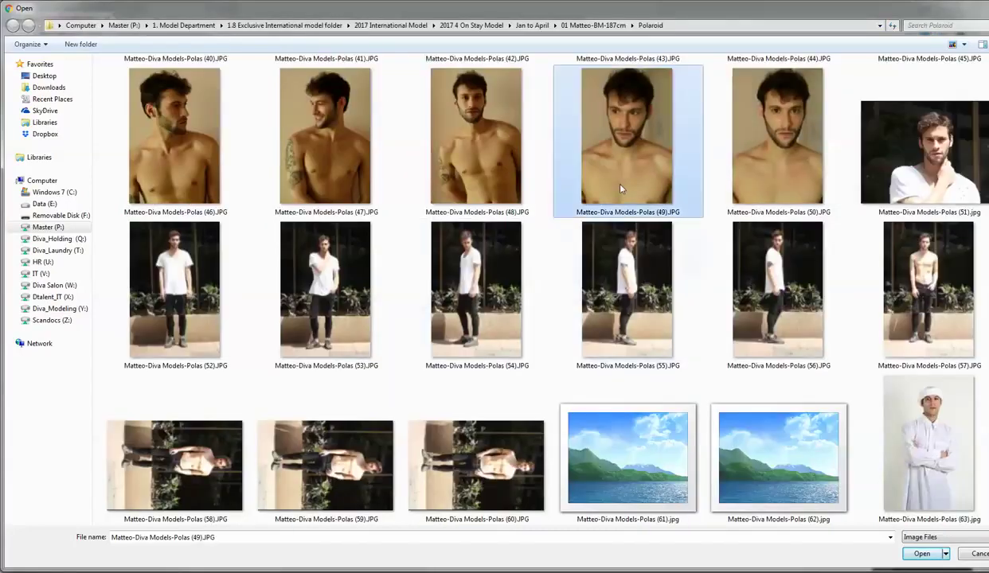
click(778, 135)
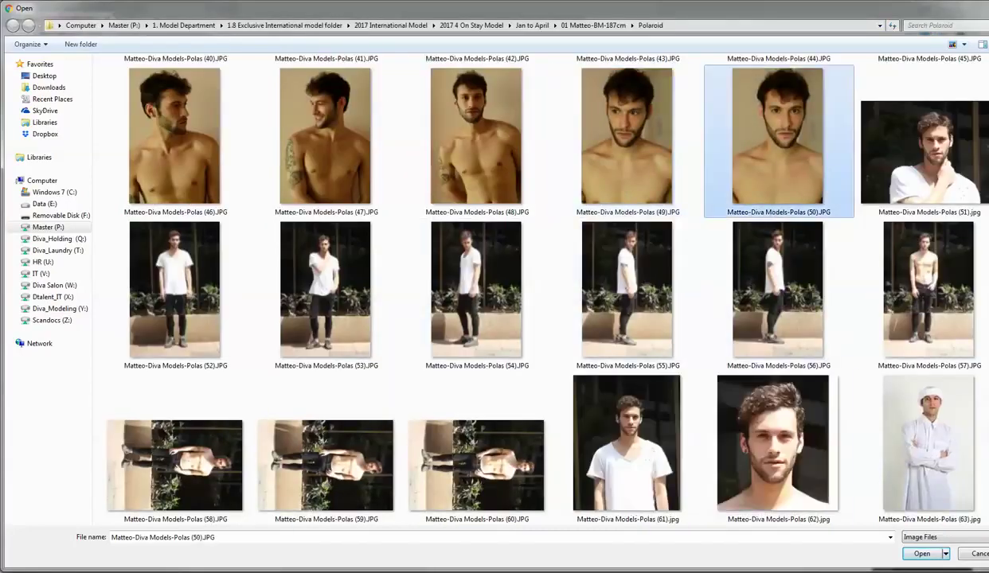
click(921, 553)
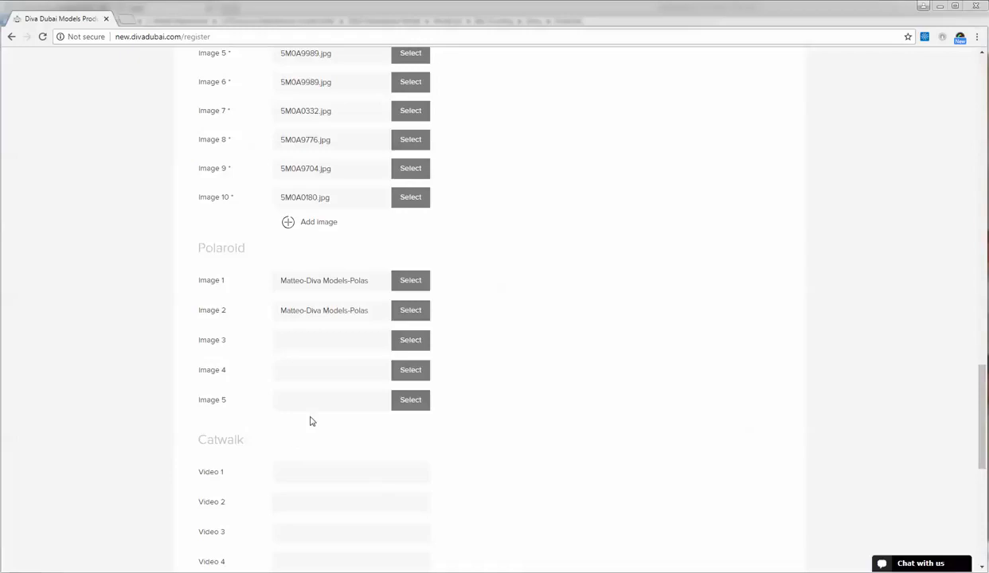
- Open YouTube in a new tab and search for 'catwalk'
click(127, 19)
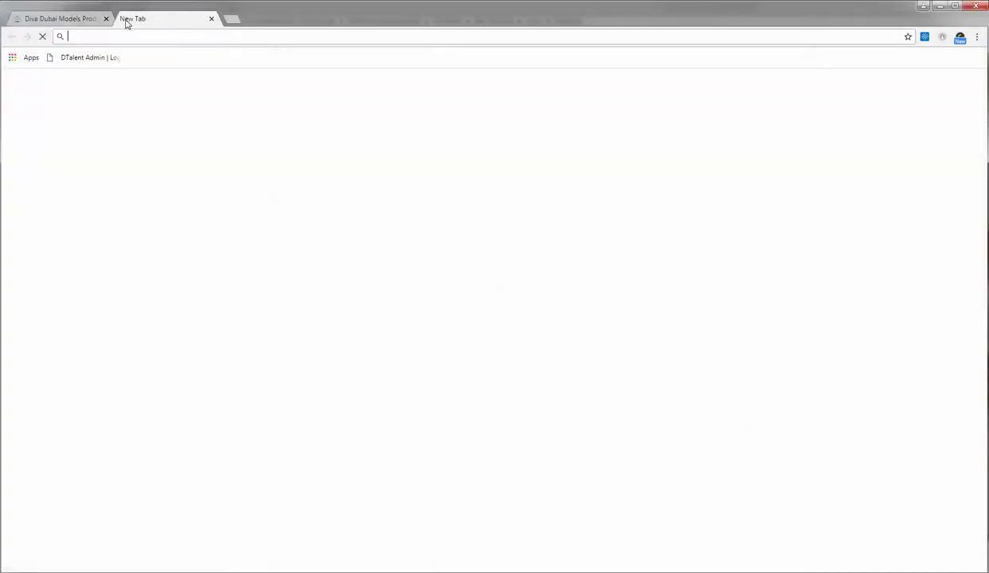
text(you)
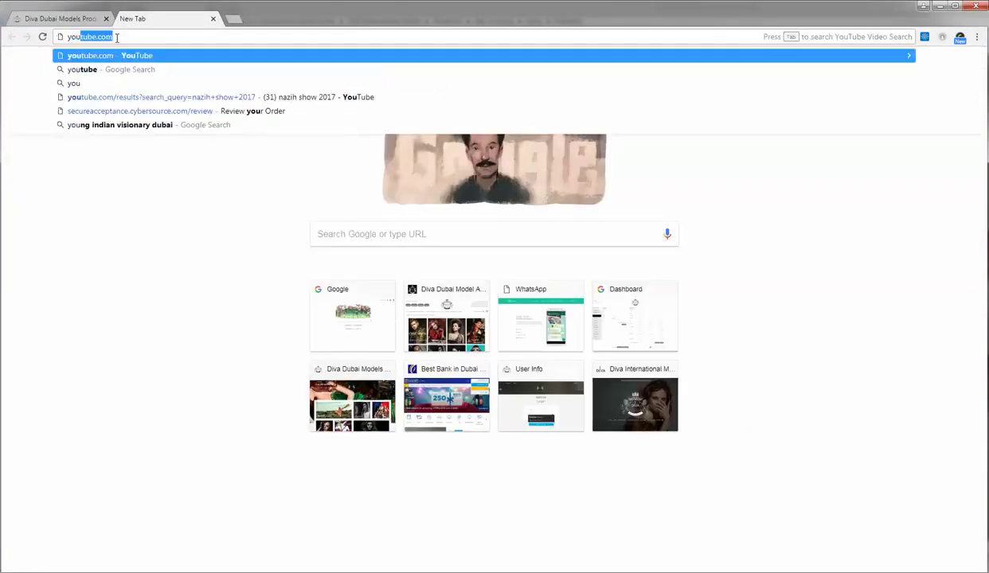
key(Return)
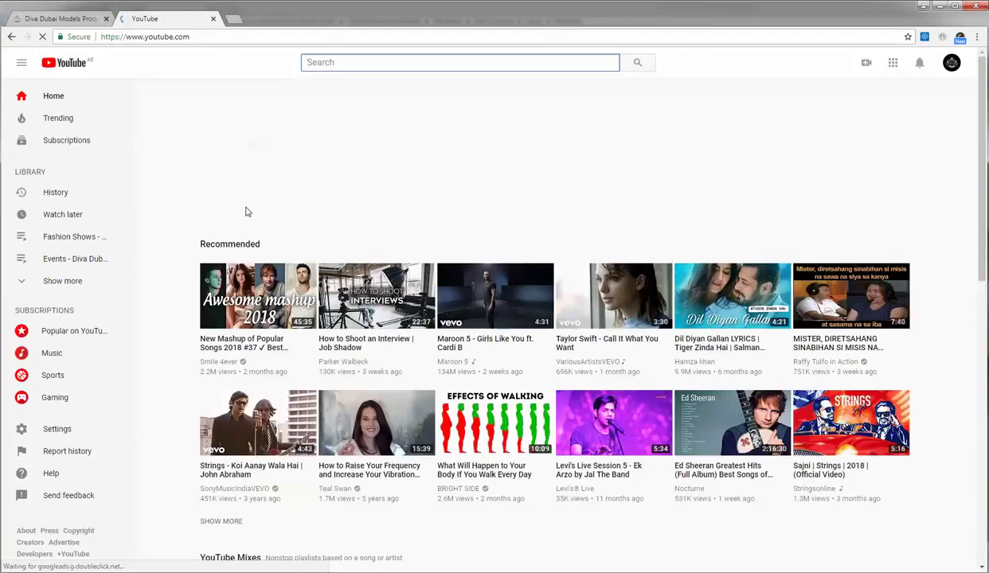
click(375, 62)
text(cat)
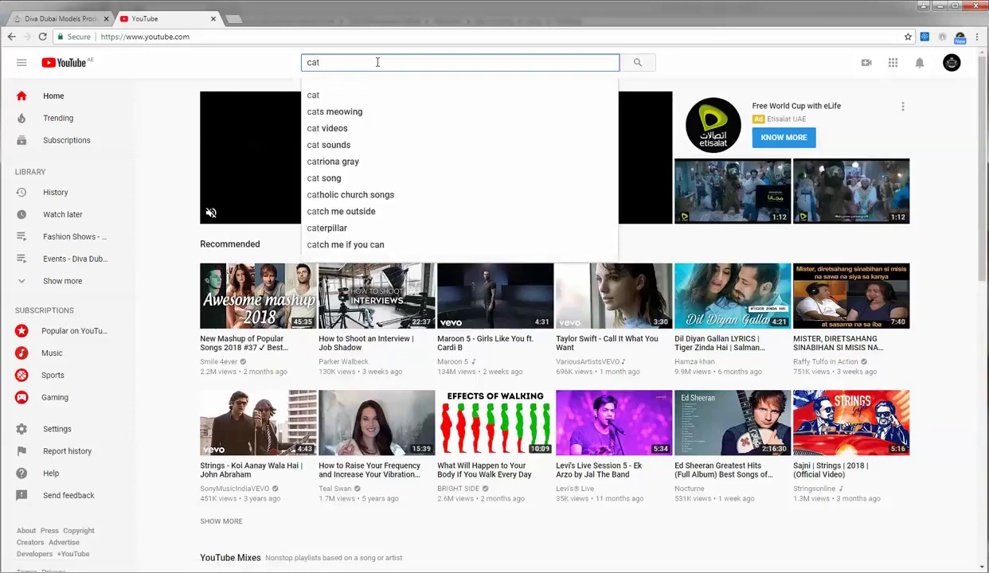
text(walk)
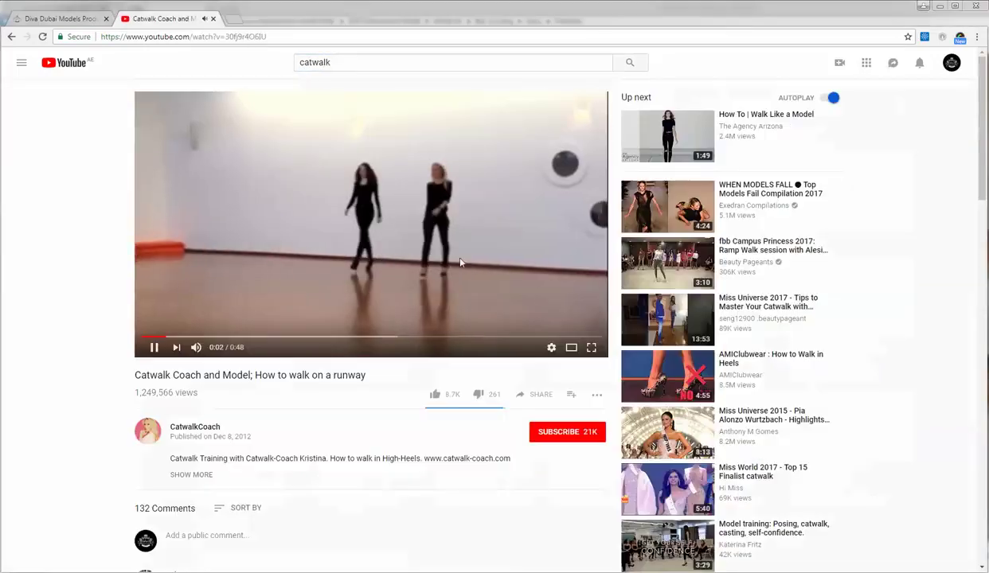
- Copy the runway video's web address and return to the form's Catwalk Video 1 field
click(156, 37)
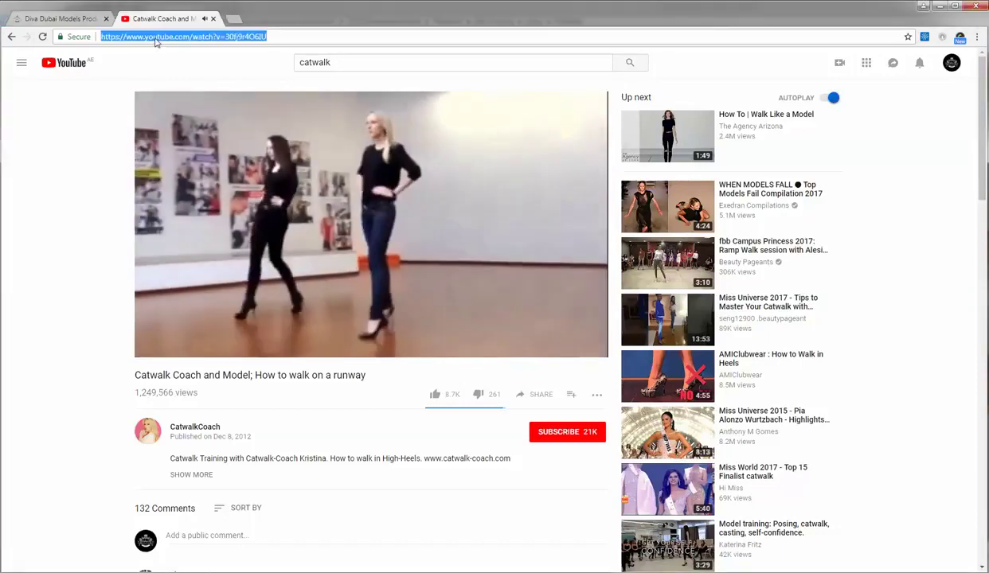
right_click(155, 37)
click(180, 82)
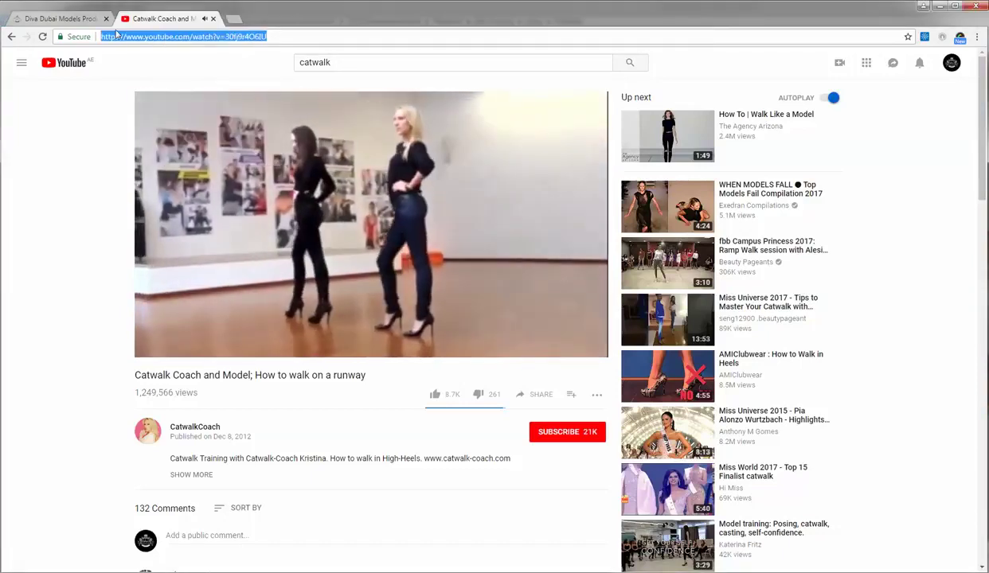
click(78, 22)
click(294, 470)
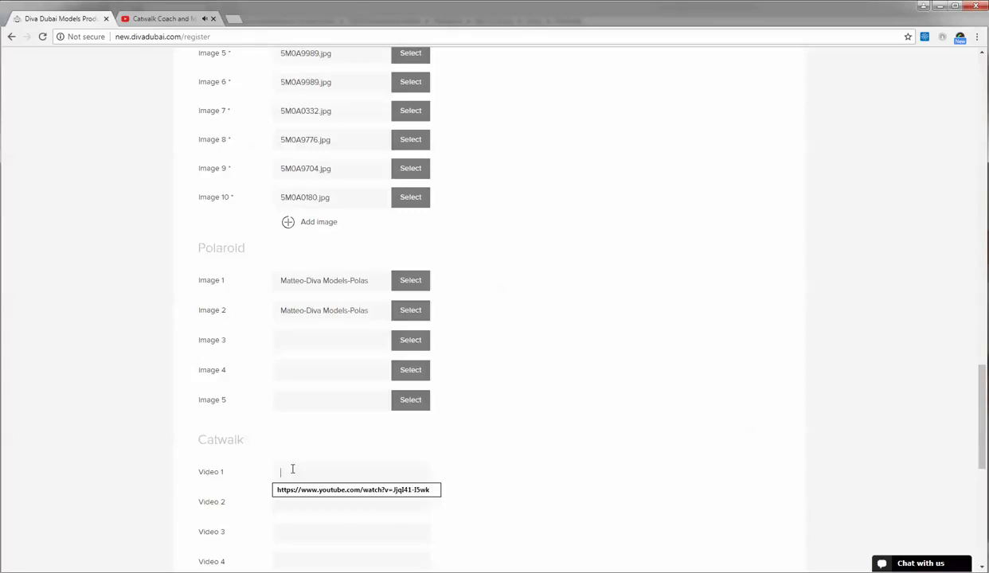
- Paste the catwalk link into Catwalk Video 1, close the YouTube tab, and open a new tab
right_click(292, 469)
click(319, 366)
click(159, 19)
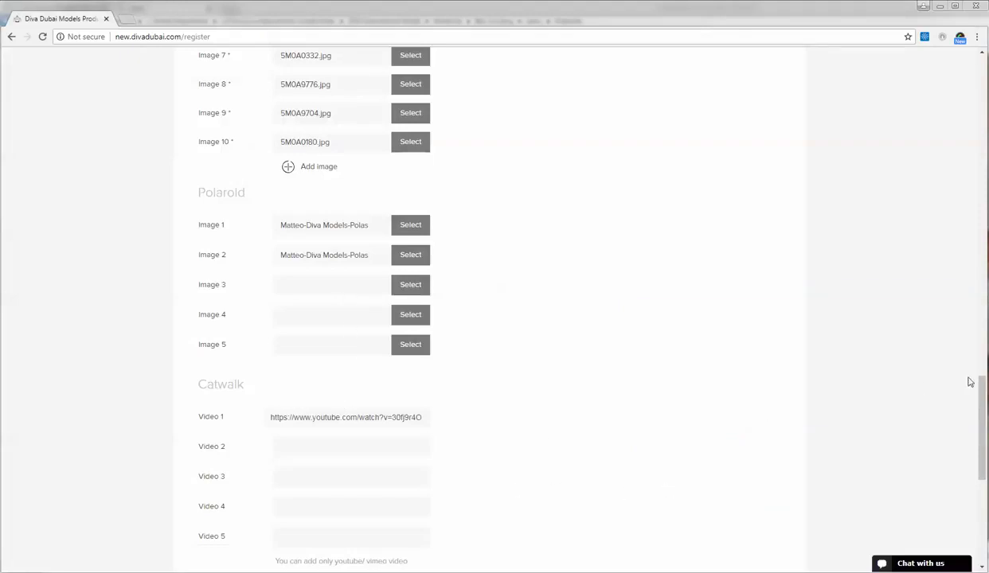
scroll(951, 414, down, 4)
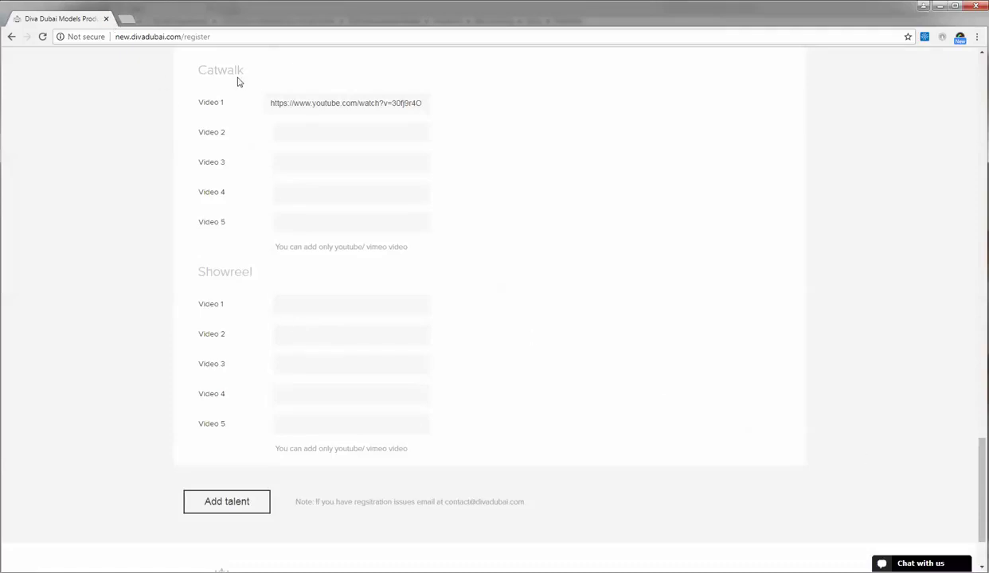
click(124, 17)
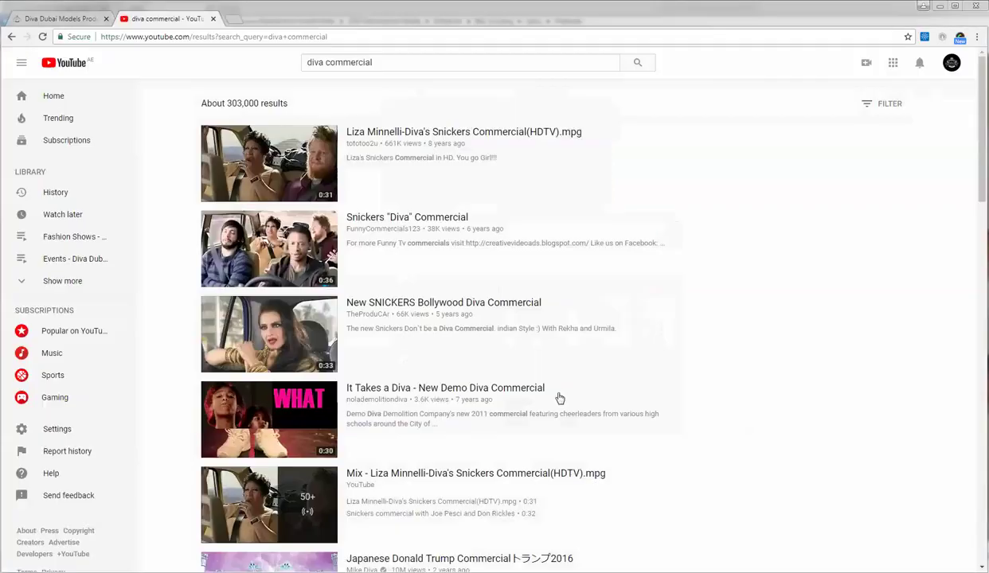
- Open the Diva's Snickers Commercial video and copy its web address
click(389, 141)
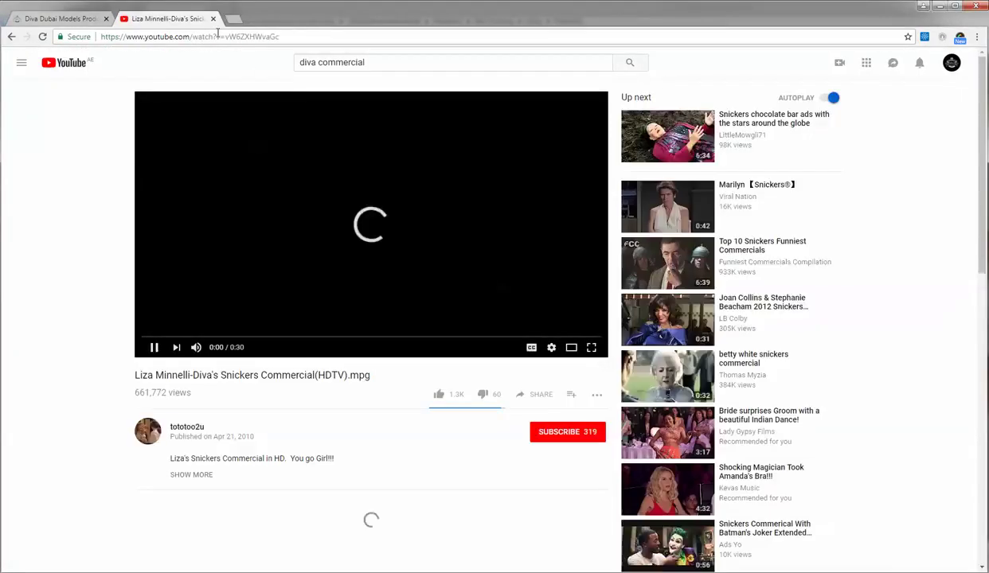
click(215, 36)
right_click(216, 37)
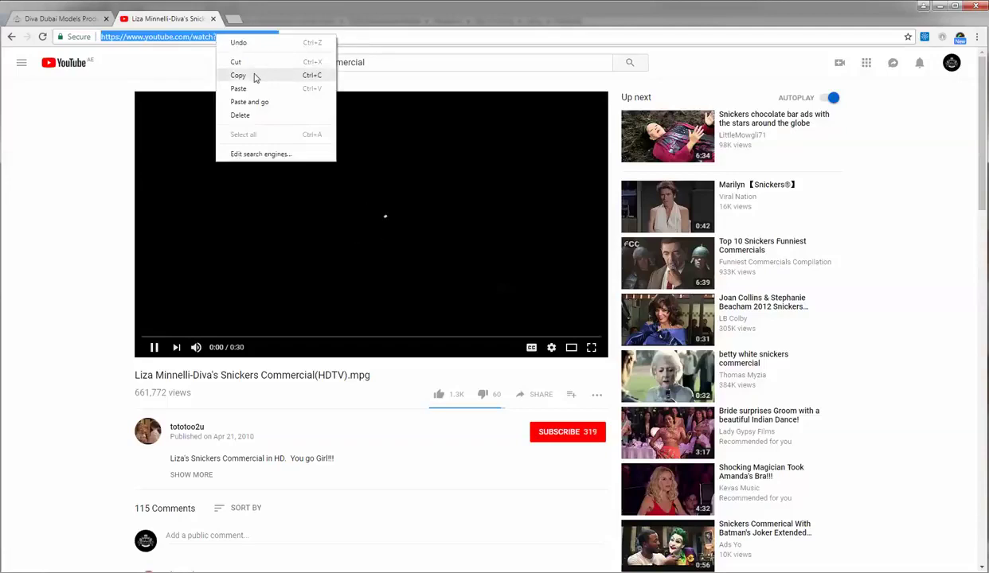
click(253, 74)
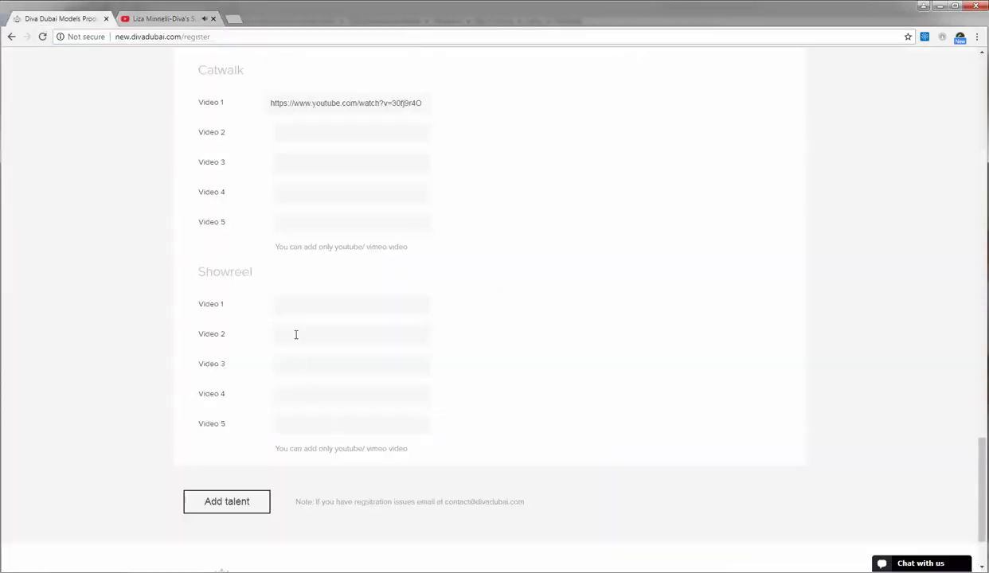
- Paste the commercial link into Showreel Video 1 and submit the talent registration
right_click(289, 304)
click(317, 368)
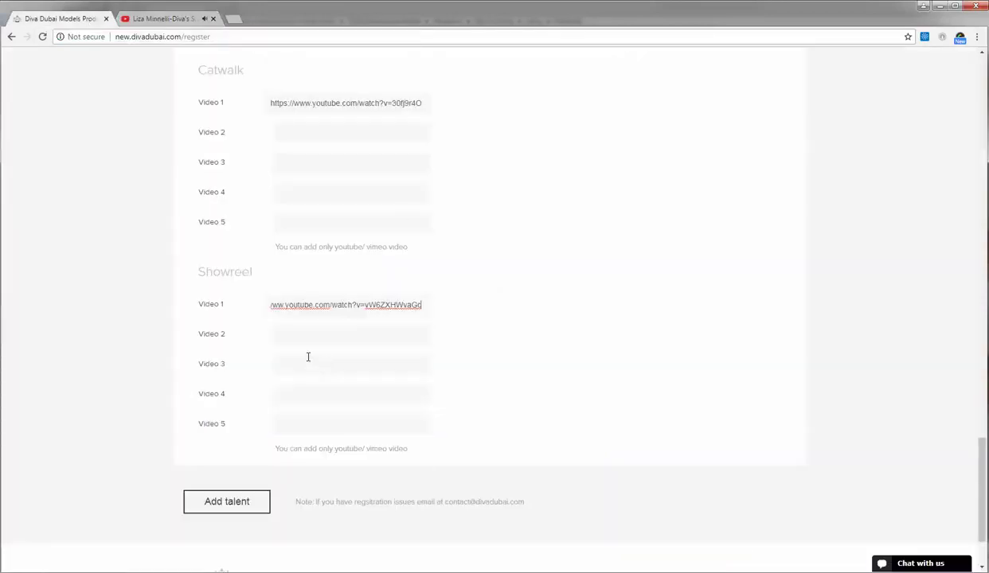
click(191, 19)
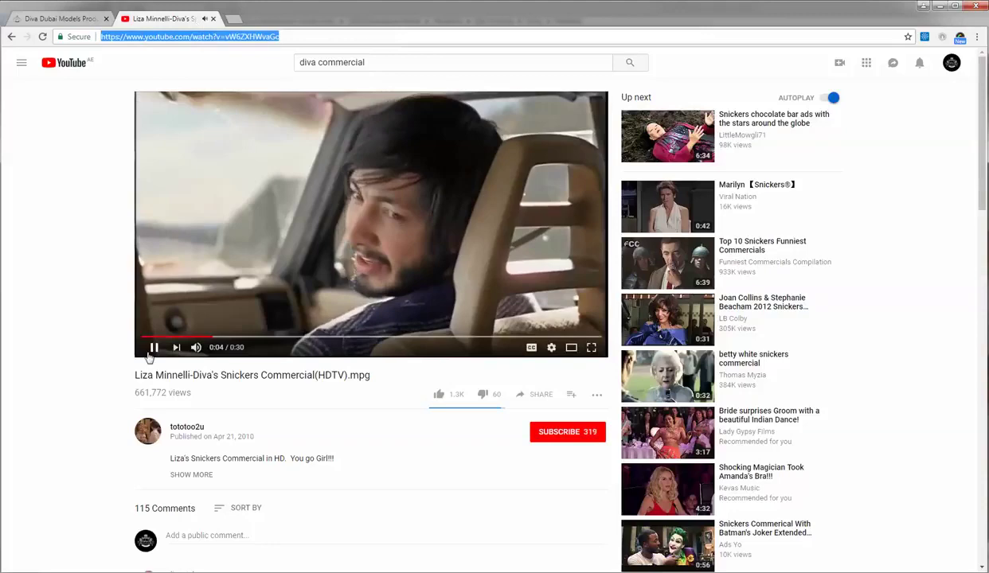
click(64, 18)
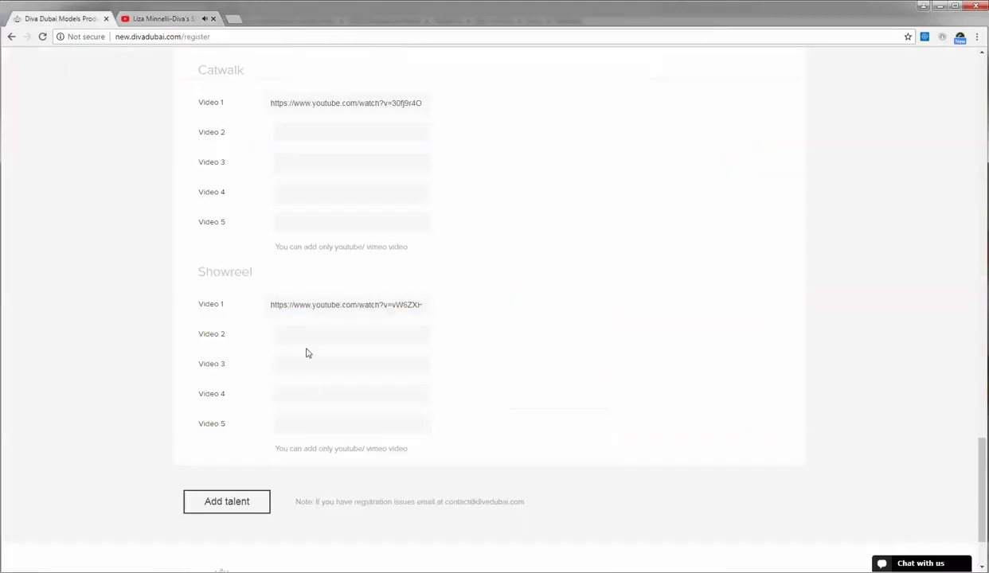
click(253, 505)
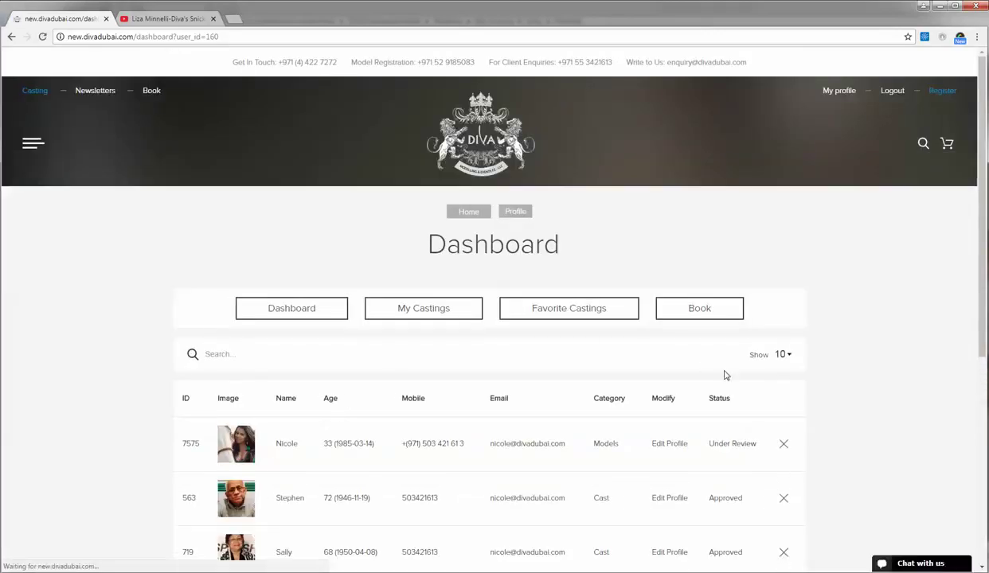
- Reopen the Register page, check the Main category list unchanged, and return to the profile dashboard
click(940, 93)
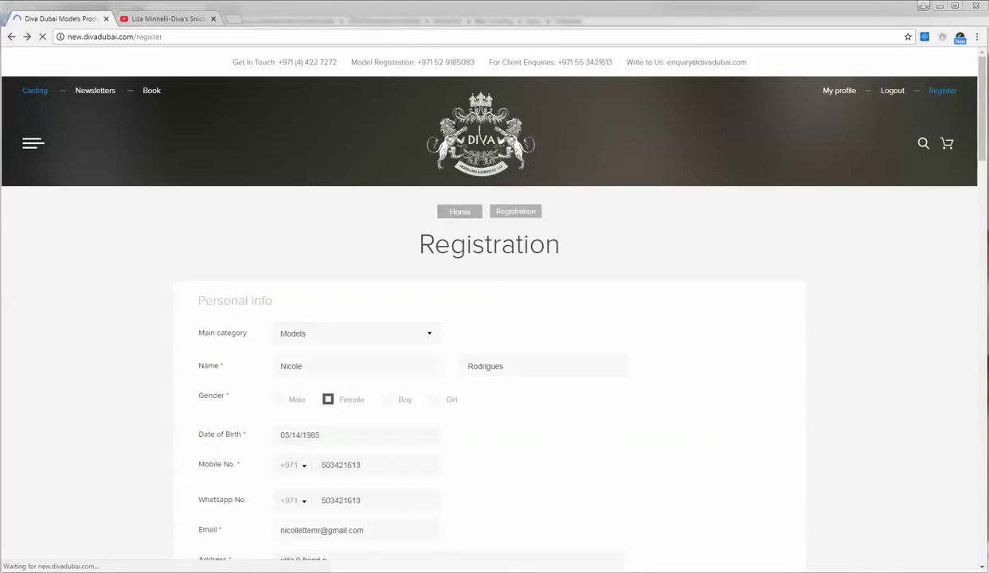
click(939, 92)
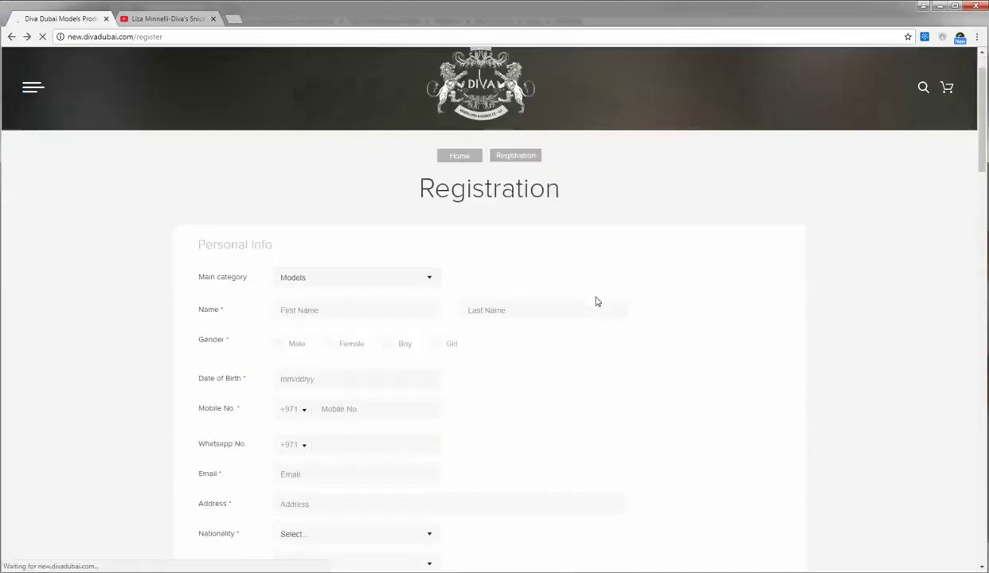
scroll(597, 301, down, 13)
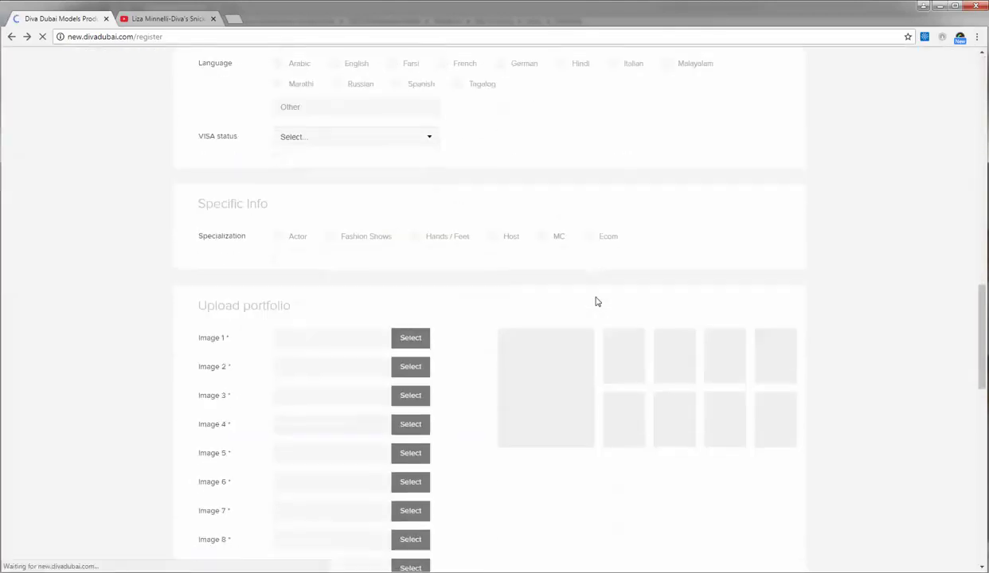
scroll(597, 301, up, 12)
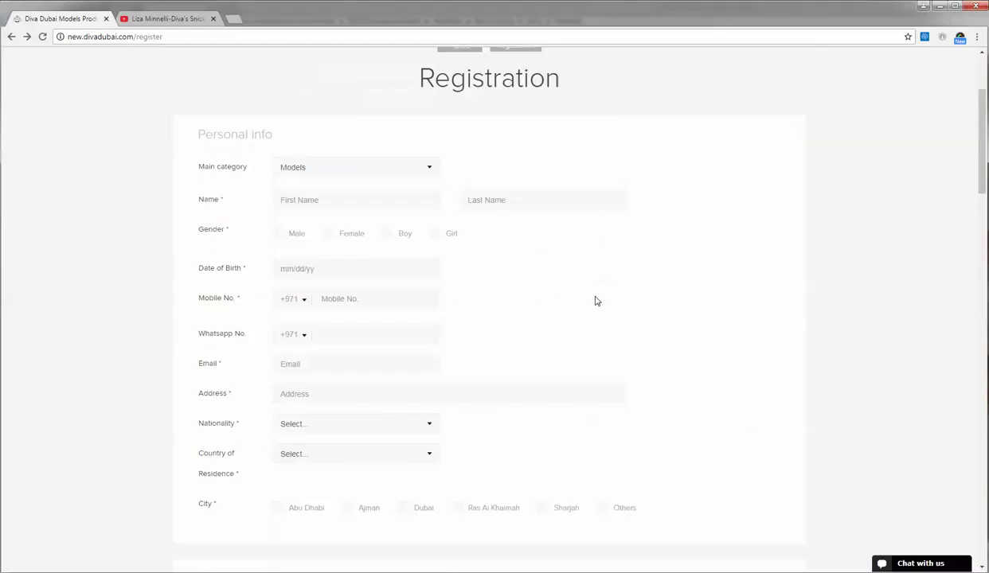
scroll(597, 301, up, 2)
click(420, 333)
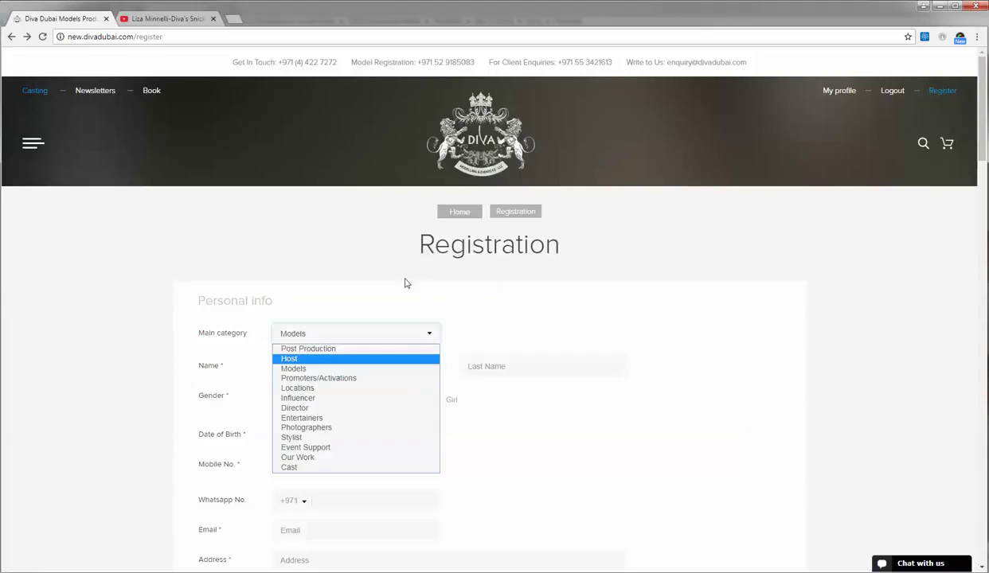
click(832, 92)
click(834, 91)
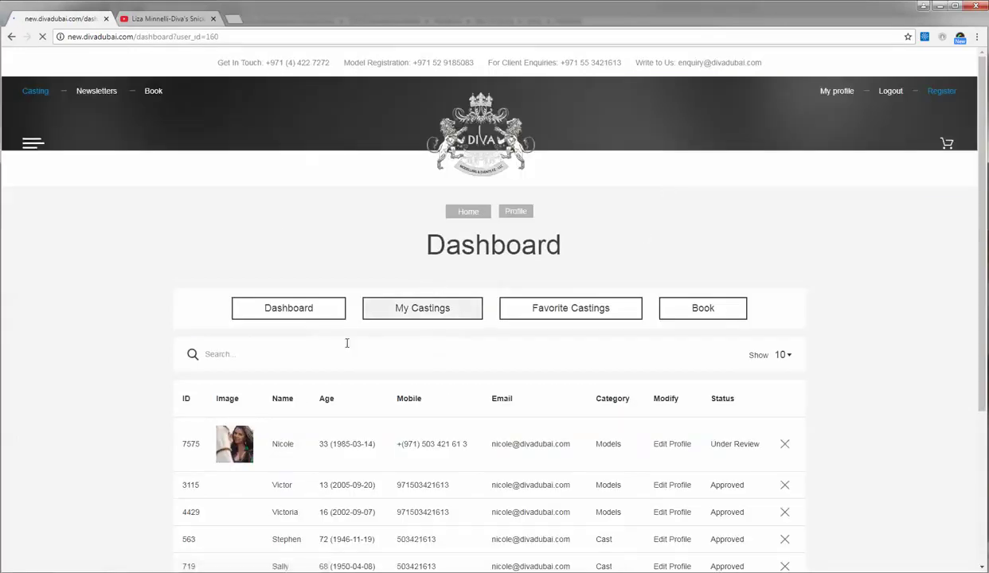
- Open profile 7575 for editing and review its saved details and video links
scroll(459, 296, down, 1)
scroll(459, 297, down, 3)
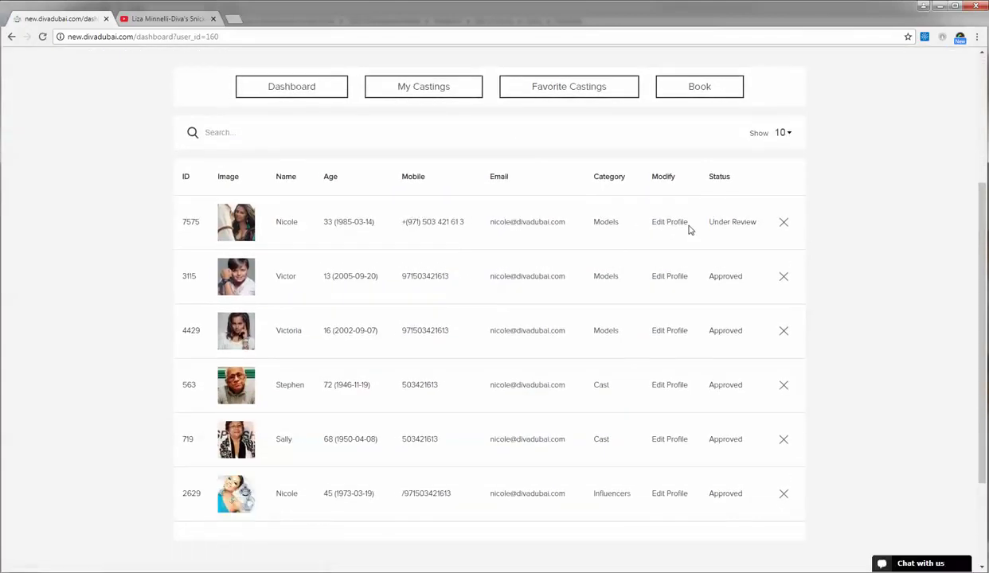
click(681, 223)
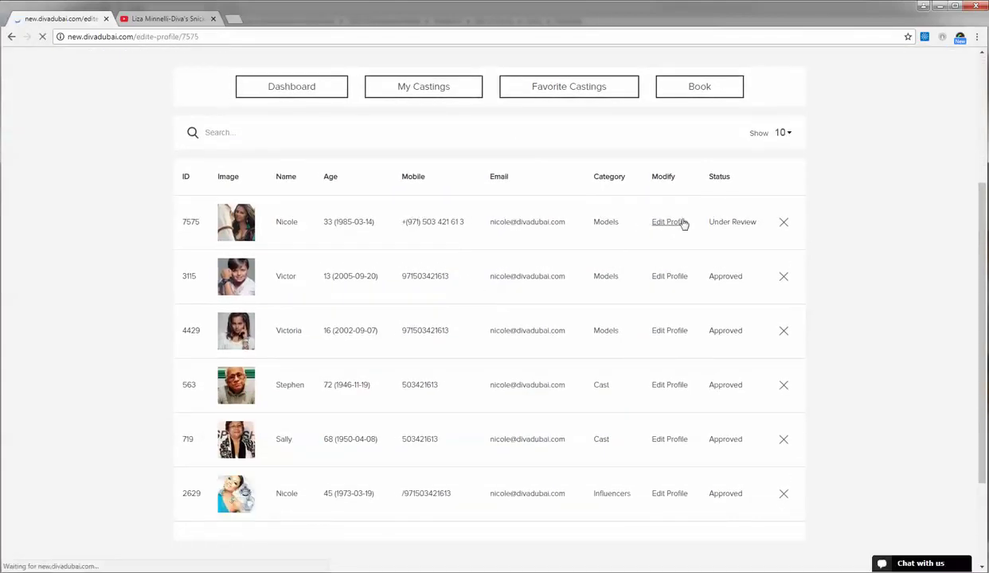
scroll(683, 224, down, 15)
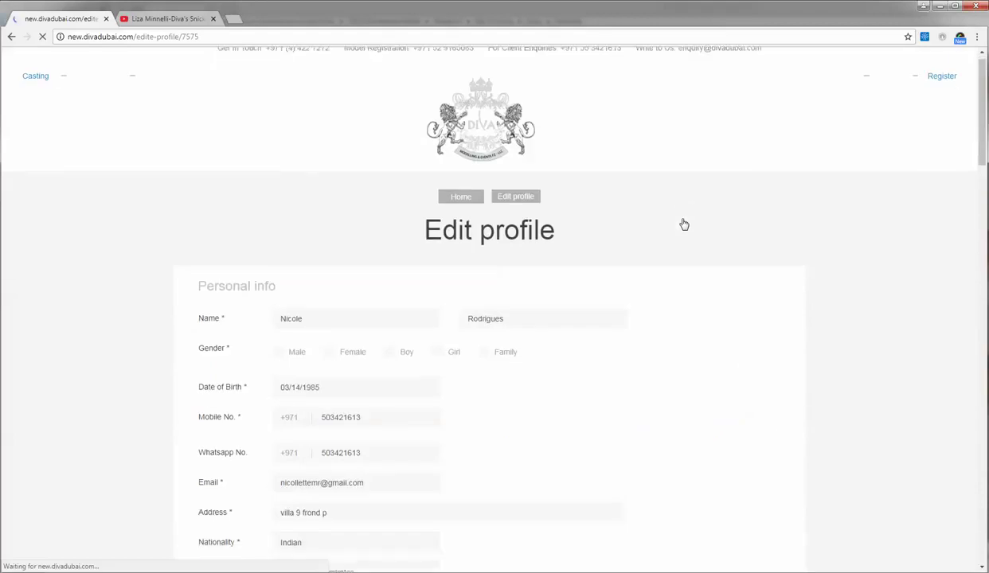
scroll(683, 224, down, 10)
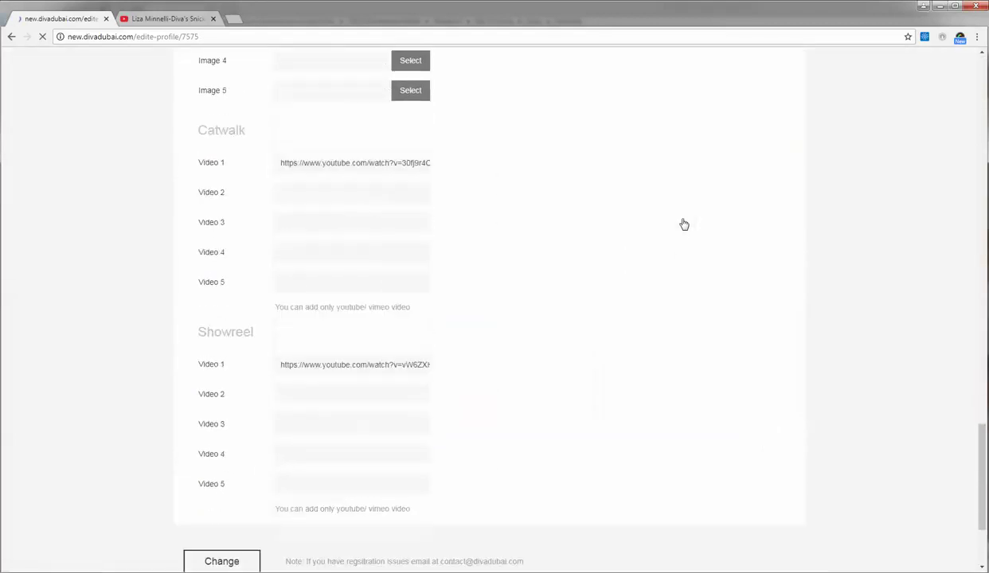
scroll(386, 380, up, 10)
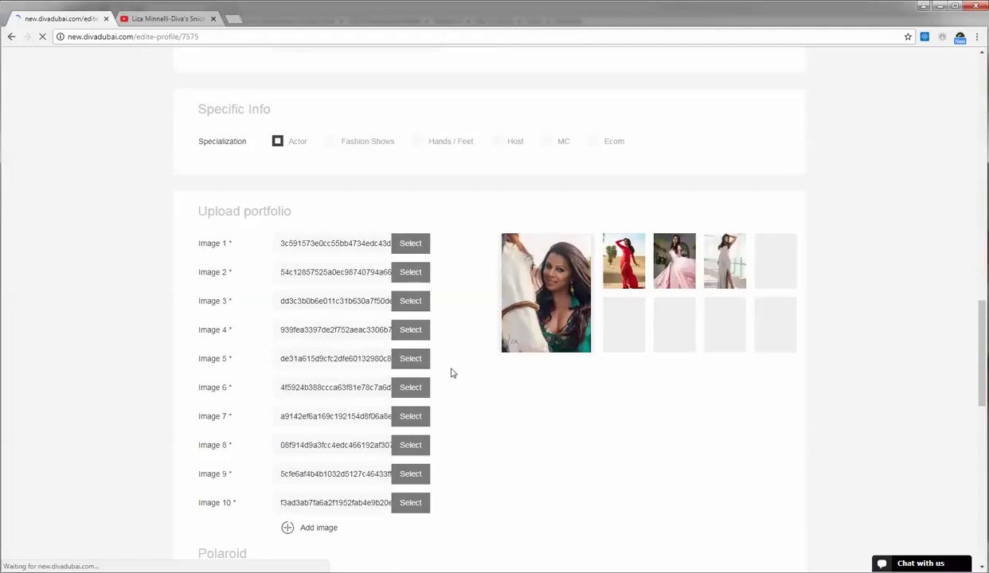
scroll(453, 371, up, 5)
scroll(453, 371, up, 5)
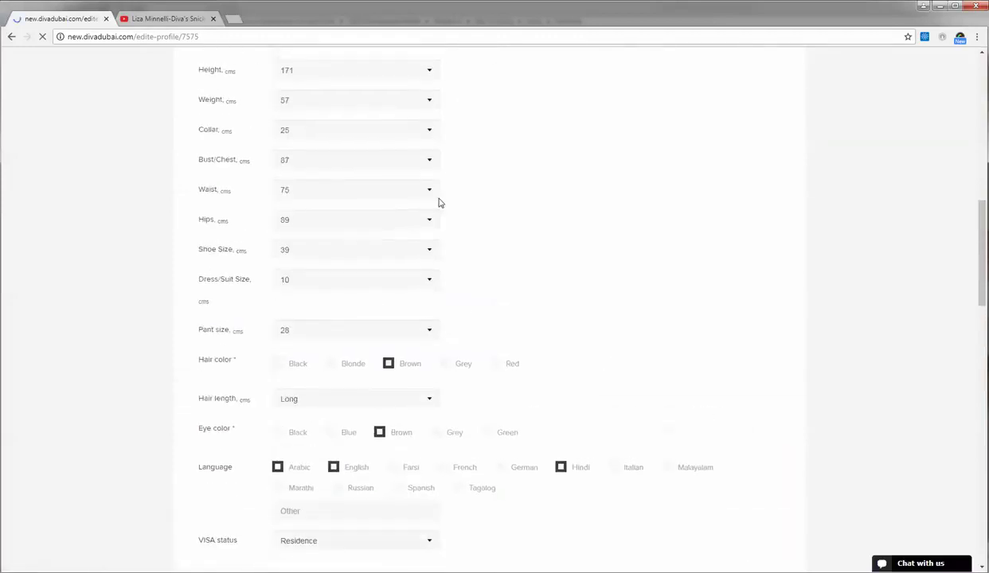
scroll(477, 168, up, 1)
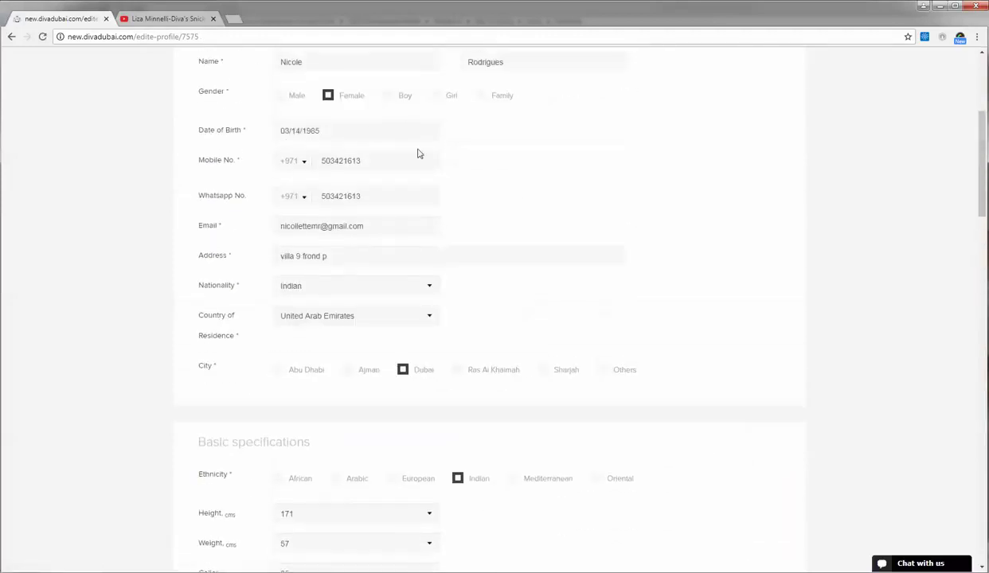
scroll(413, 247, up, 3)
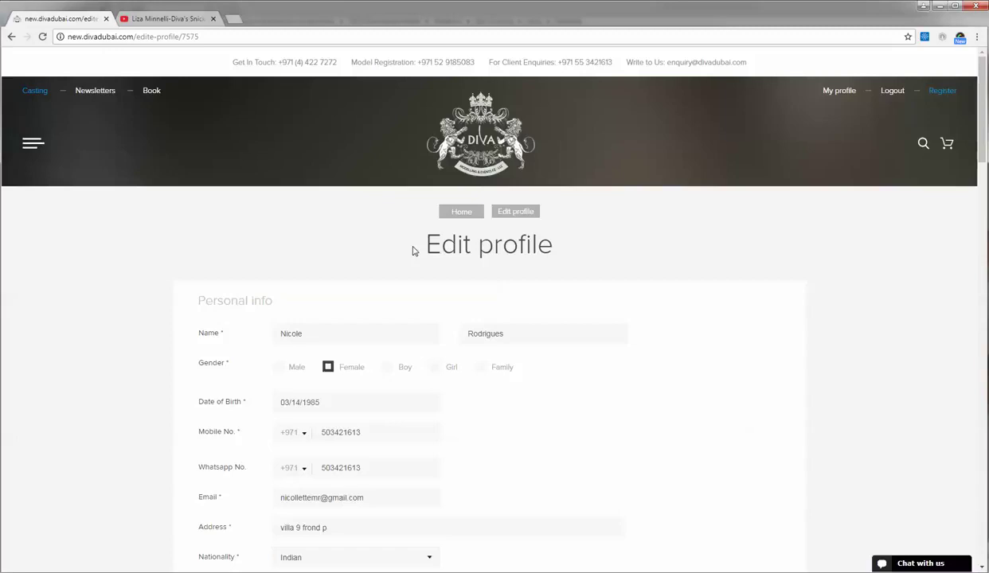